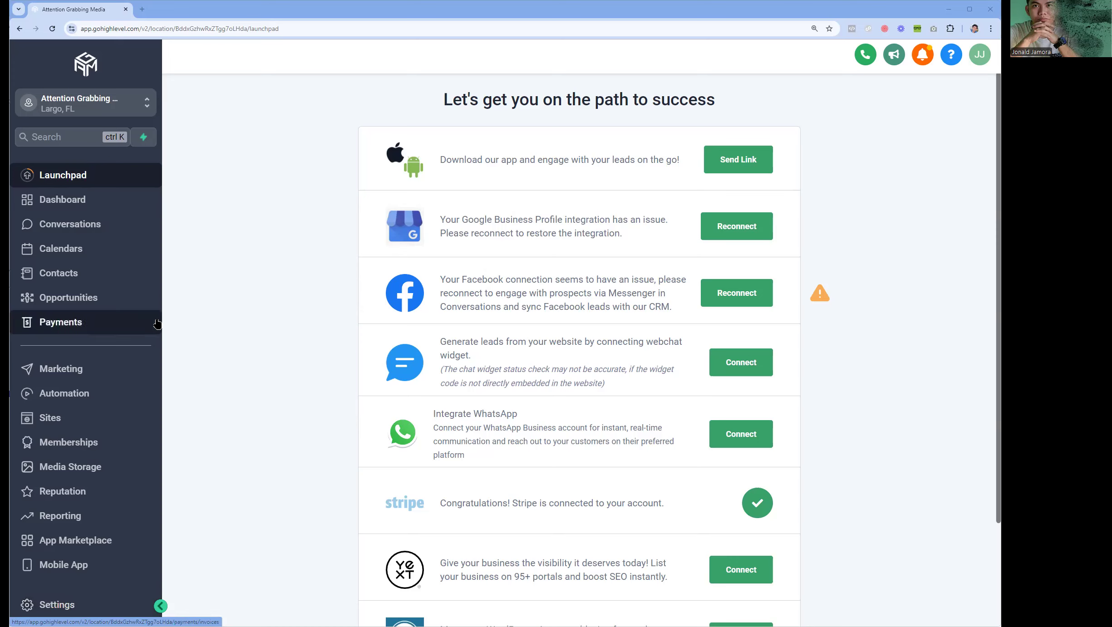
- Go to Calendars > Calendar Settings and browse the list of existing calendars
{"action": "left_click", "coordinate": [109, 256]}
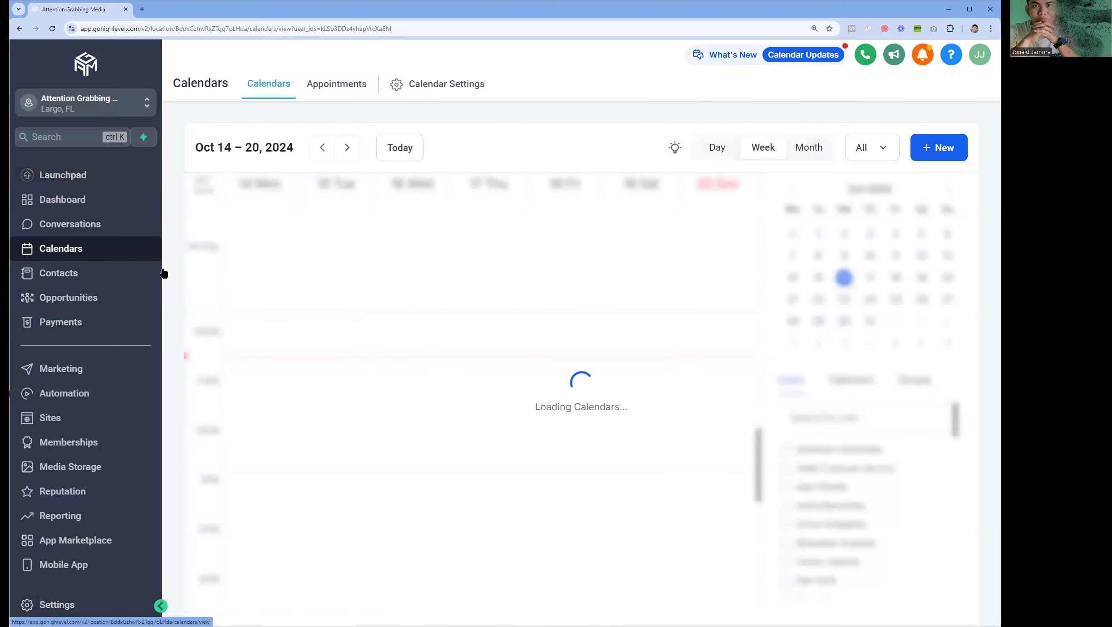
{"action": "left_click", "coordinate": [449, 87]}
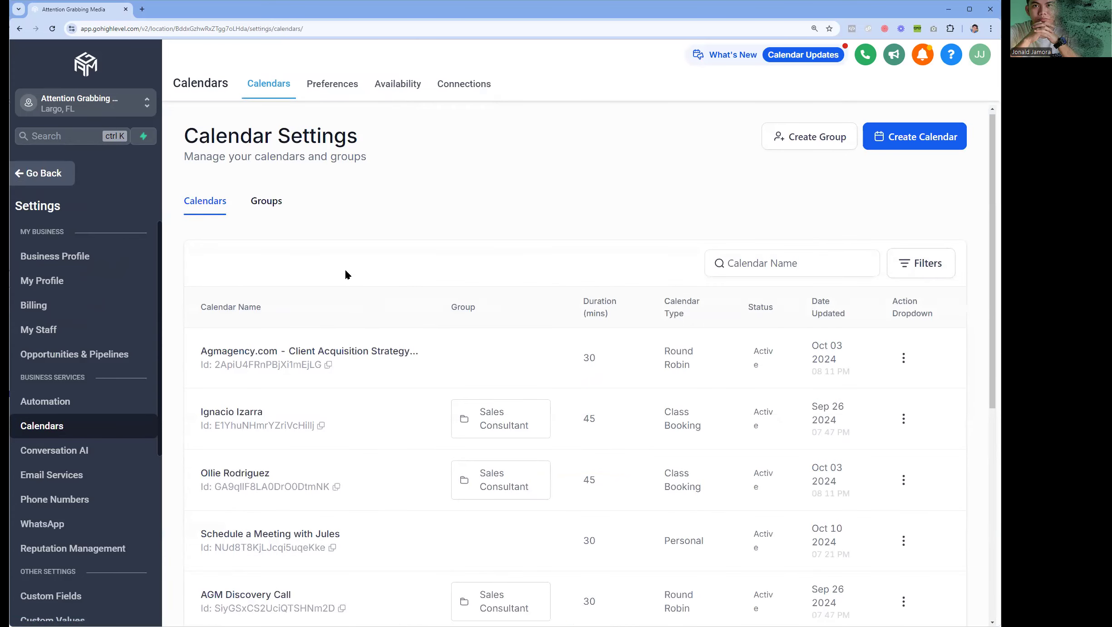
{"action": "scroll", "coordinate": [345, 295], "scroll_direction": "down", "scroll_amount": 5}
{"action": "scroll", "coordinate": [317, 408], "scroll_direction": "down", "scroll_amount": 1}
{"action": "scroll", "coordinate": [320, 536], "scroll_direction": "up", "scroll_amount": 3}
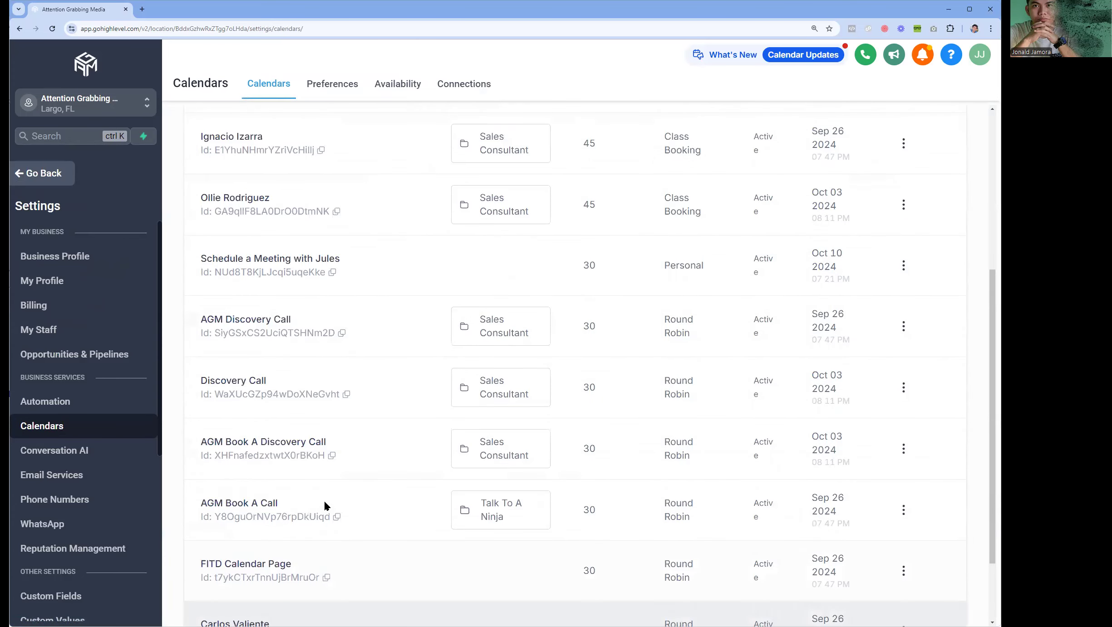
{"action": "scroll", "coordinate": [332, 499], "scroll_direction": "down", "scroll_amount": 3}
{"action": "scroll", "coordinate": [331, 495], "scroll_direction": "up", "scroll_amount": 10}
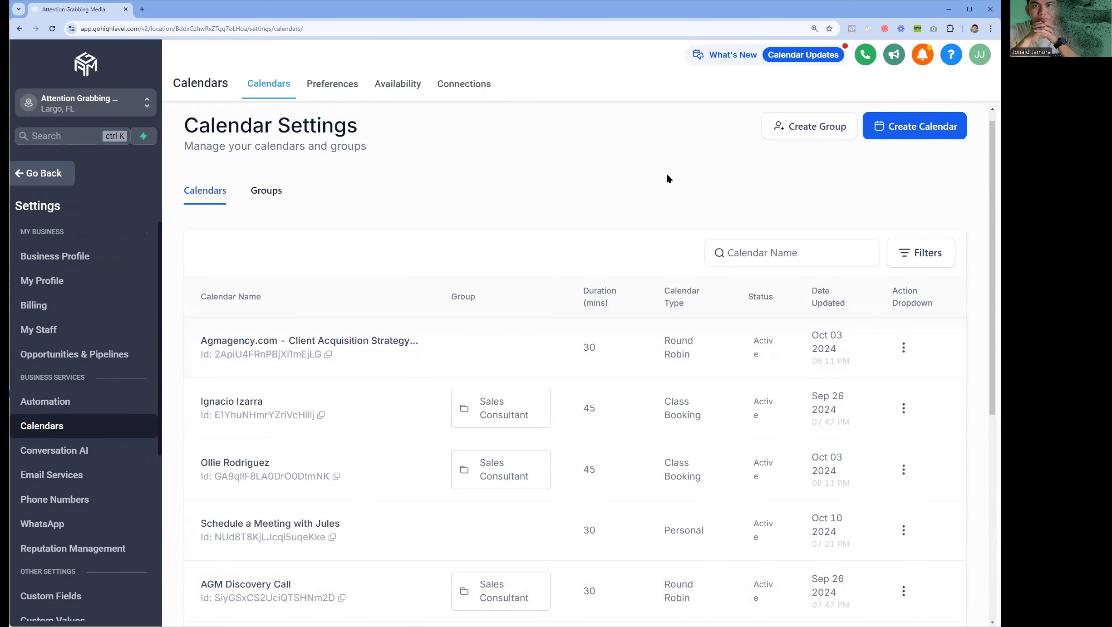
- Start a new calendar with Personal Booking as the scheduling type
{"action": "left_click", "coordinate": [912, 133]}
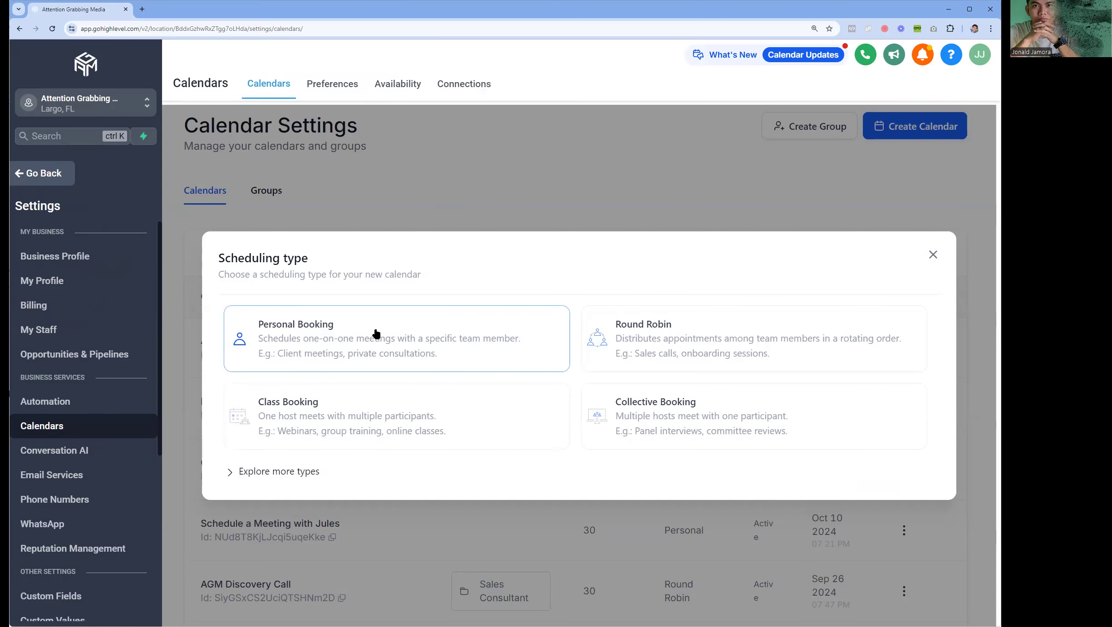
{"action": "left_click", "coordinate": [376, 335]}
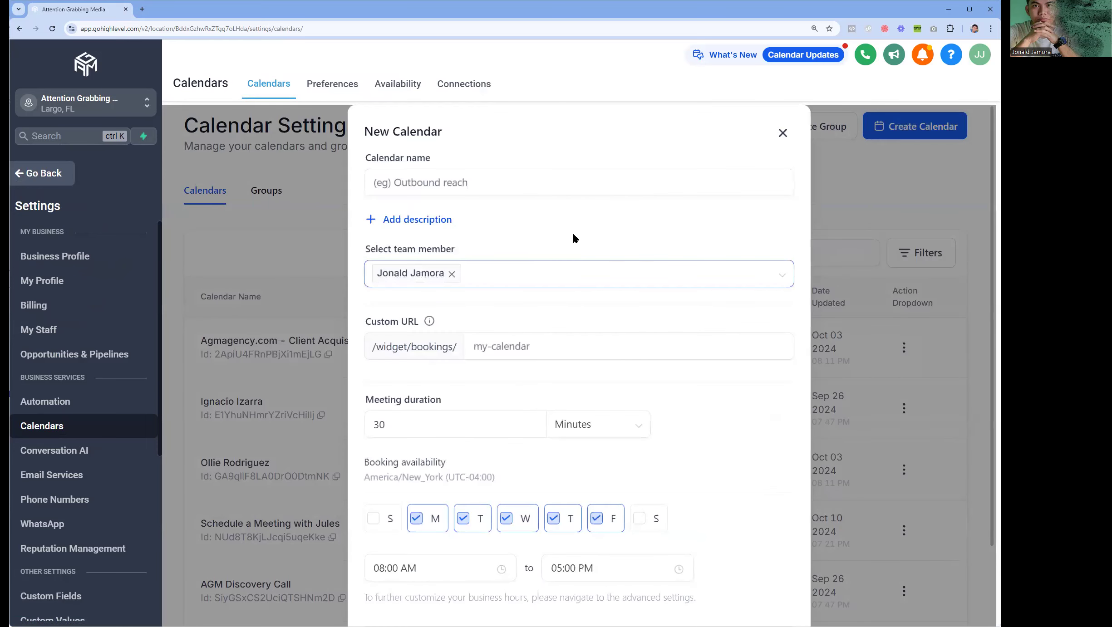
{"action": "scroll", "coordinate": [574, 238], "scroll_direction": "down", "scroll_amount": 3}
{"action": "scroll", "coordinate": [570, 219], "scroll_direction": "up", "scroll_amount": 3}
{"action": "left_click", "coordinate": [561, 343]}
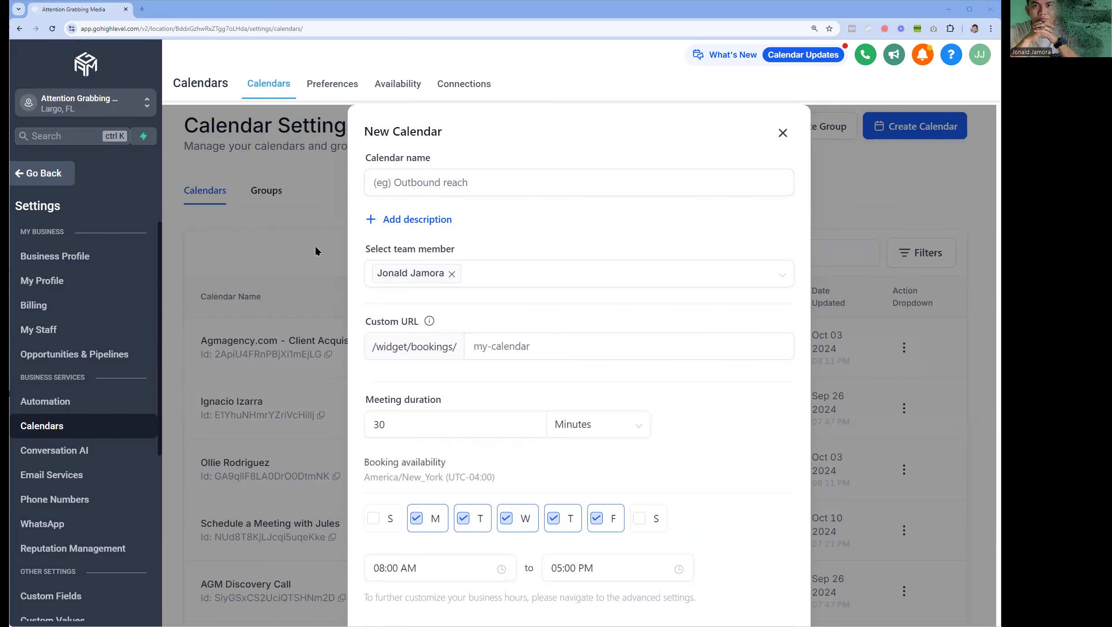
- Name the calendar 'Book a Call with' plus the owner's full name, fixing the capitalisation
{"action": "left_click", "coordinate": [439, 181]}
{"action": "type", "text": "Book a Call with"}
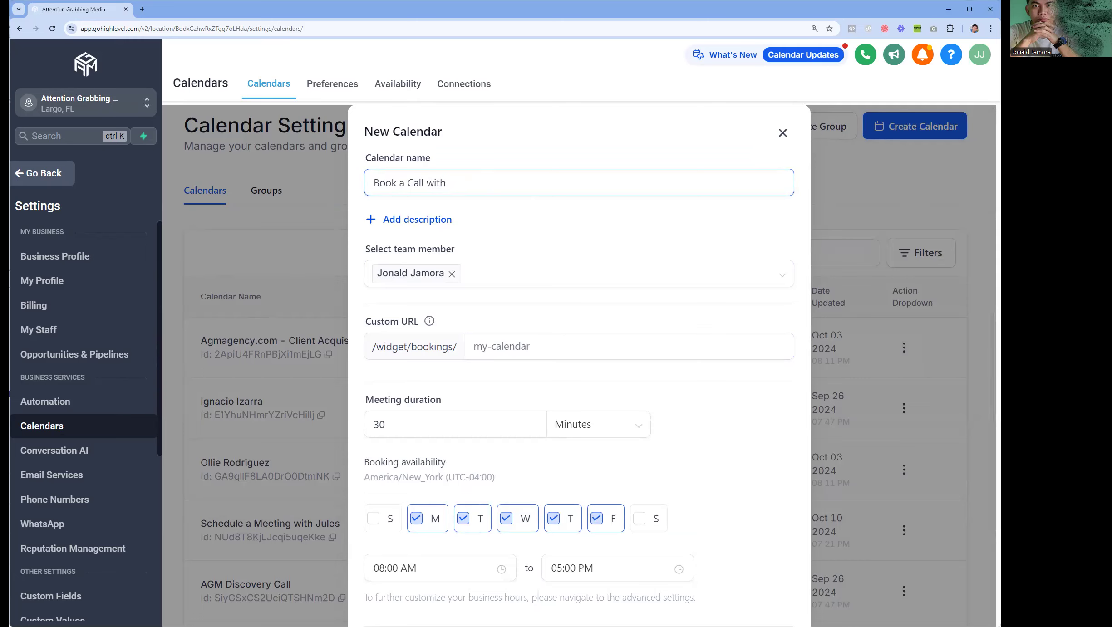
{"action": "key", "text": "alt+Tab"}
{"action": "left_click", "coordinate": [514, 186]}
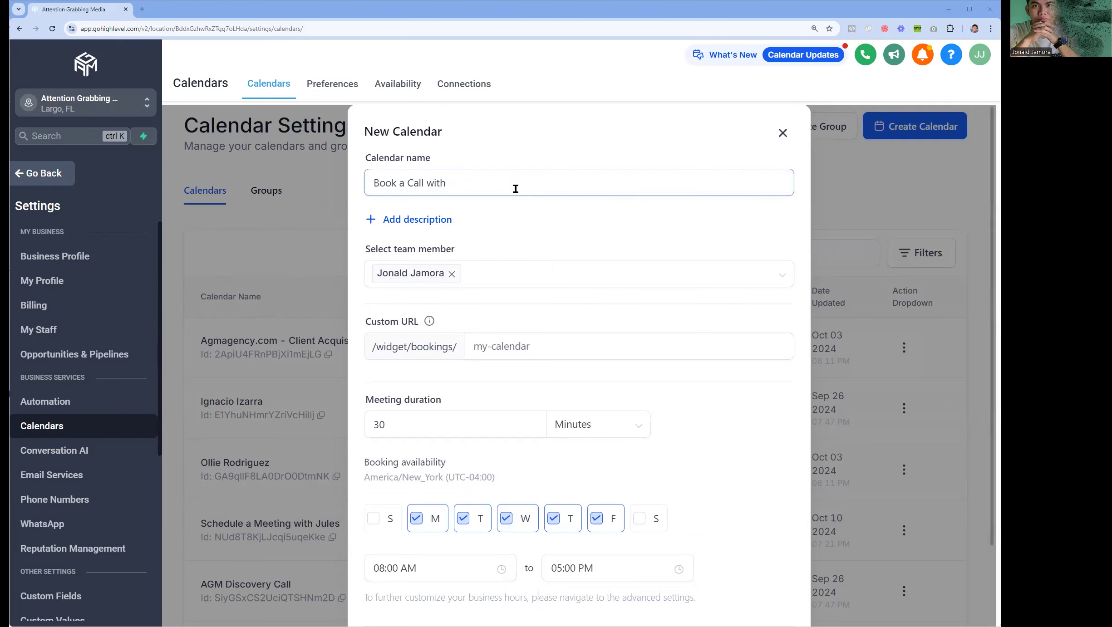
{"action": "key", "text": "alt+Tab"}
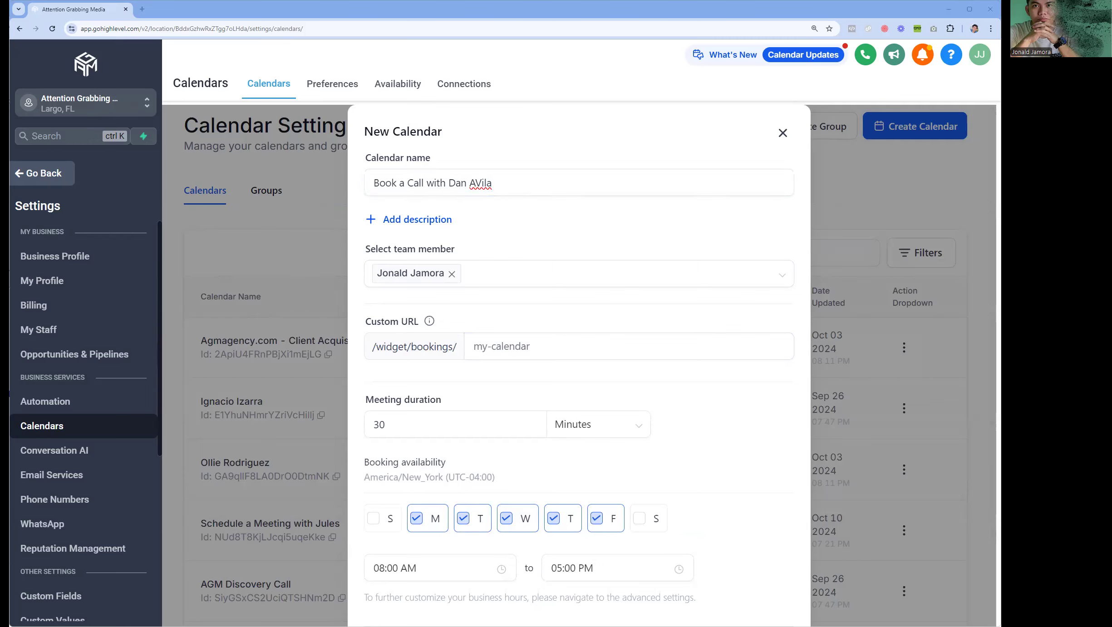
{"action": "left_click", "coordinate": [479, 184]}
{"action": "key", "text": "BackSpace"}
{"action": "type", "text": "v"}
{"action": "left_click", "coordinate": [654, 212]}
- Paste the prepared scheduling text into the calendar description
{"action": "left_click", "coordinate": [435, 223]}
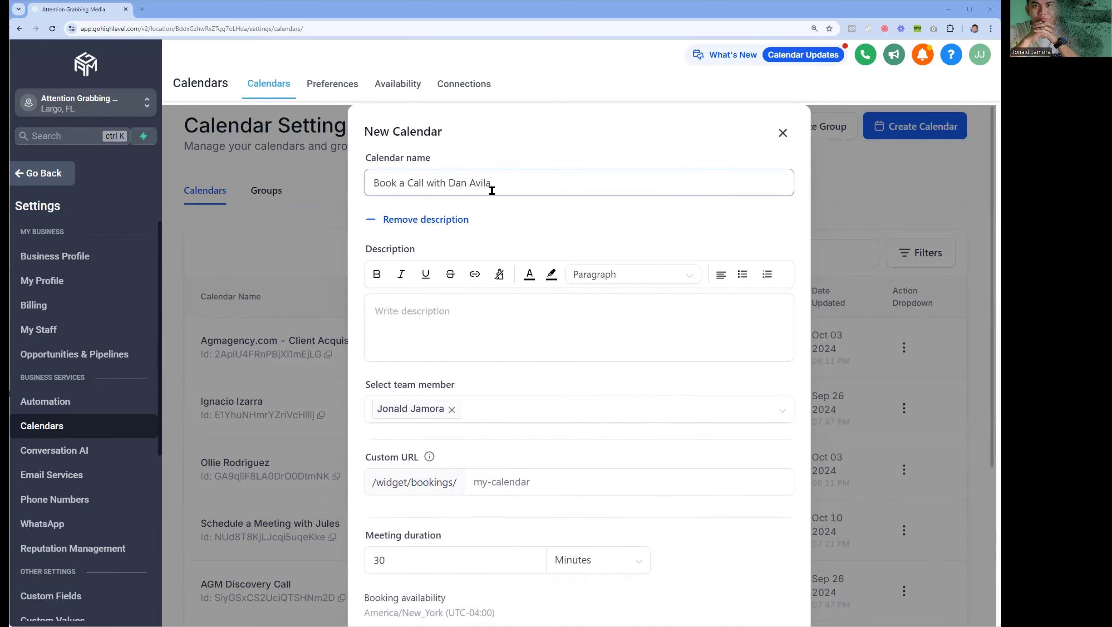
{"action": "left_click", "coordinate": [411, 310]}
{"action": "type", "text": "To schedule a call with me, simply choose your preferred day and time. I look forward to connecting with you!"}
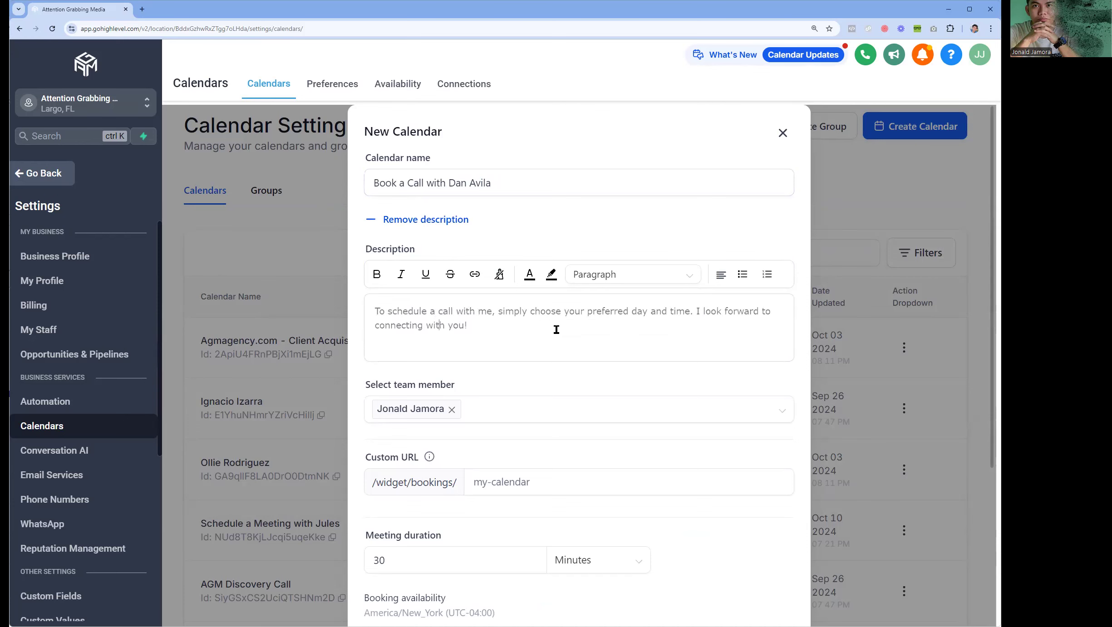
{"action": "scroll", "coordinate": [553, 325], "scroll_direction": "down", "scroll_amount": 2}
- Replace the default team member with the matching member found by searching their name
{"action": "left_click", "coordinate": [452, 289]}
{"action": "left_click", "coordinate": [445, 296]}
{"action": "type", "text": "Dan"}
{"action": "left_click", "coordinate": [440, 318]}
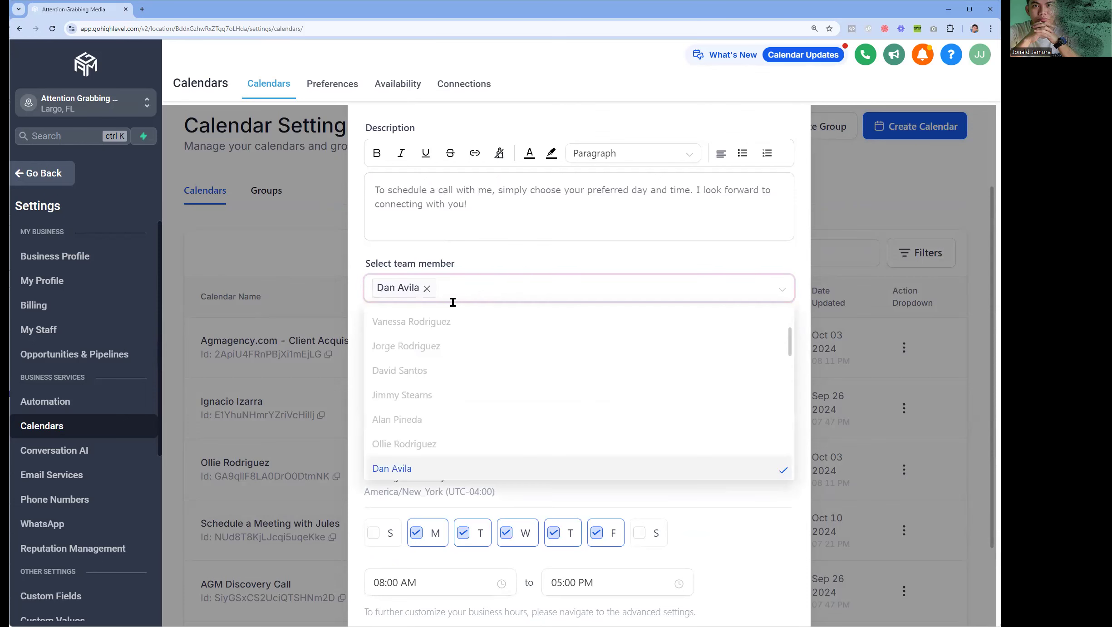
{"action": "left_click", "coordinate": [511, 245]}
{"action": "scroll", "coordinate": [503, 259], "scroll_direction": "down", "scroll_amount": 3}
- Try slugs like meetwithdan and talktodan until the available 'schedulewithdan' is accepted as Custom URL
{"action": "left_click", "coordinate": [501, 257]}
{"action": "type", "text": "callw"}
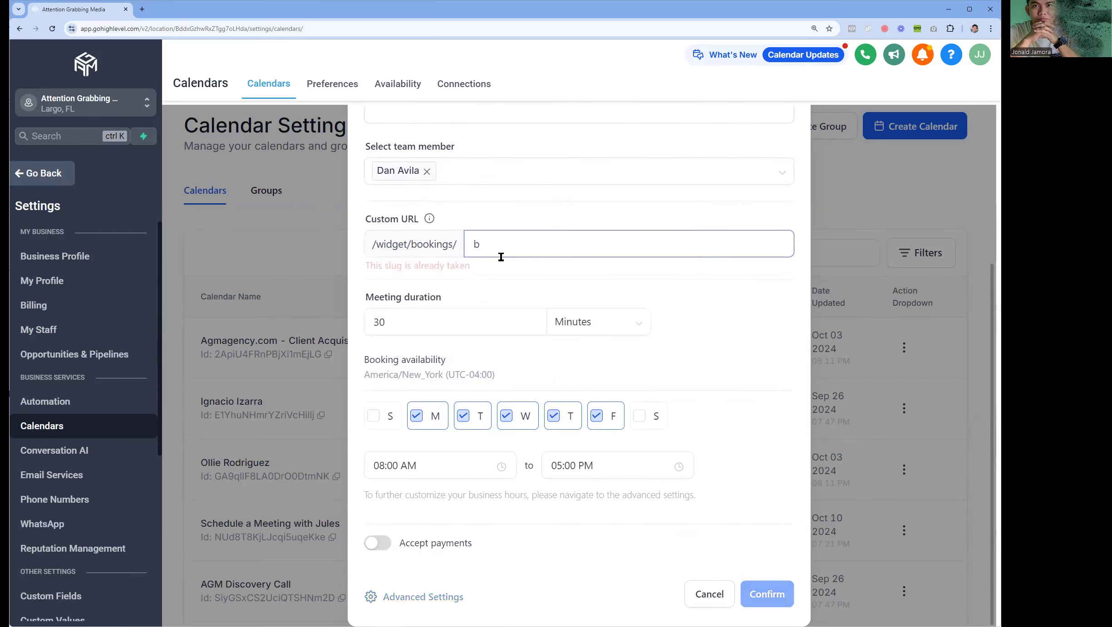
{"action": "type", "text": "ithdan"}
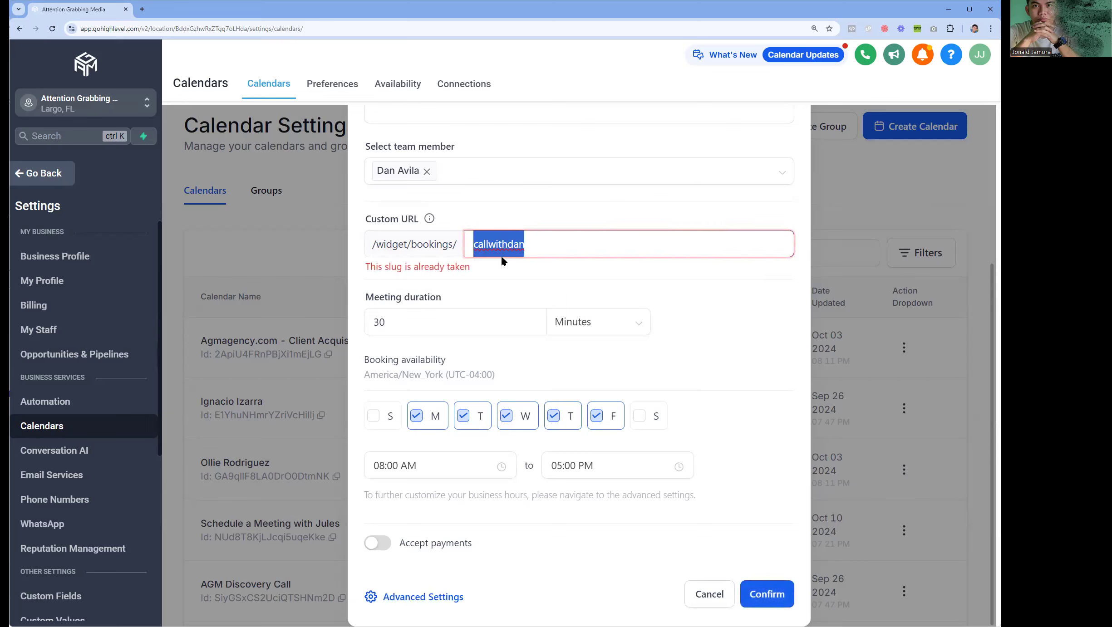
{"action": "type", "text": "meetingwithdan"}
{"action": "key", "text": "ctrl+a"}
{"action": "type", "text": "meetwithdan"}
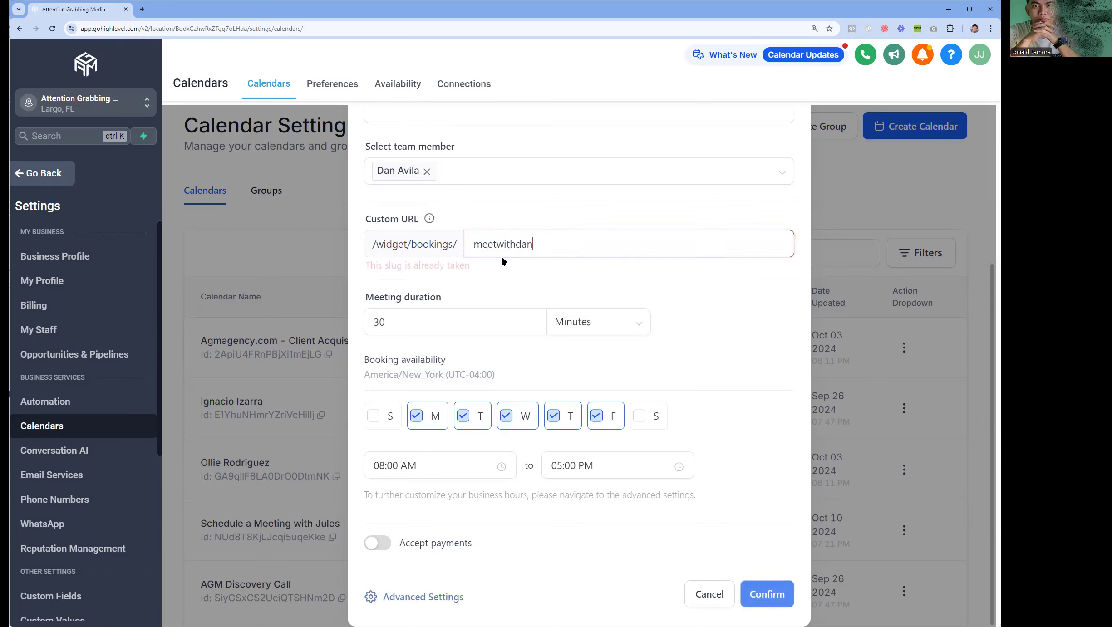
{"action": "key", "text": "BackSpace"}
{"action": "key", "text": "BackSpace"}
{"action": "key", "text": "BackSpace"}
{"action": "key", "text": "BackSpace"}
{"action": "key", "text": "BackSpace"}
{"action": "key", "text": "BackSpace"}
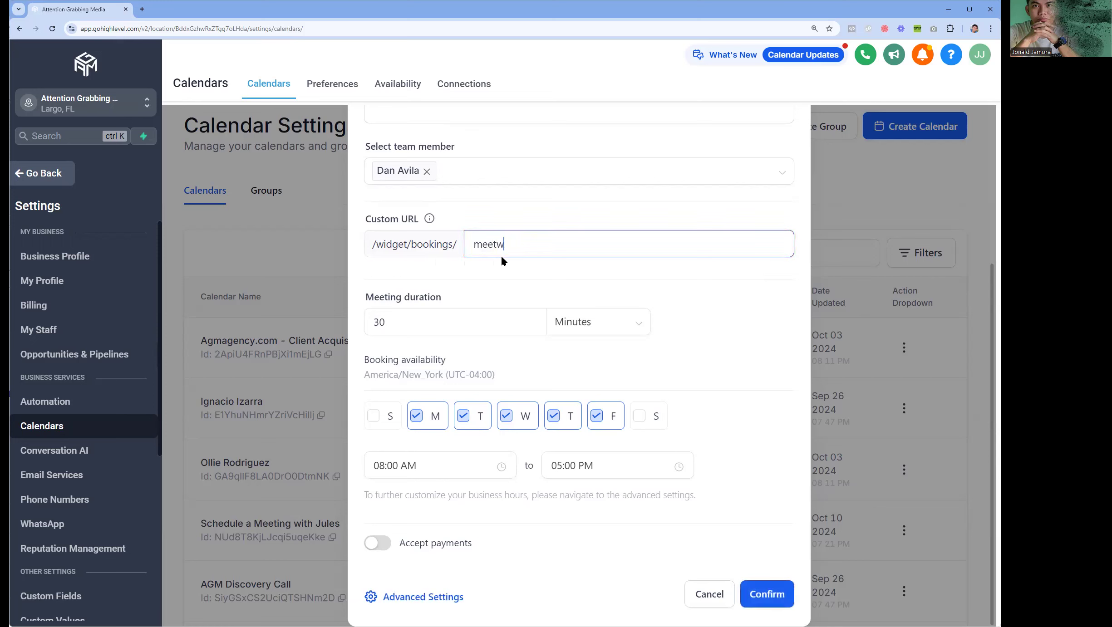
{"action": "key", "text": "BackSpace"}
{"action": "type", "text": "dan"}
{"action": "key", "text": "ctrl+a"}
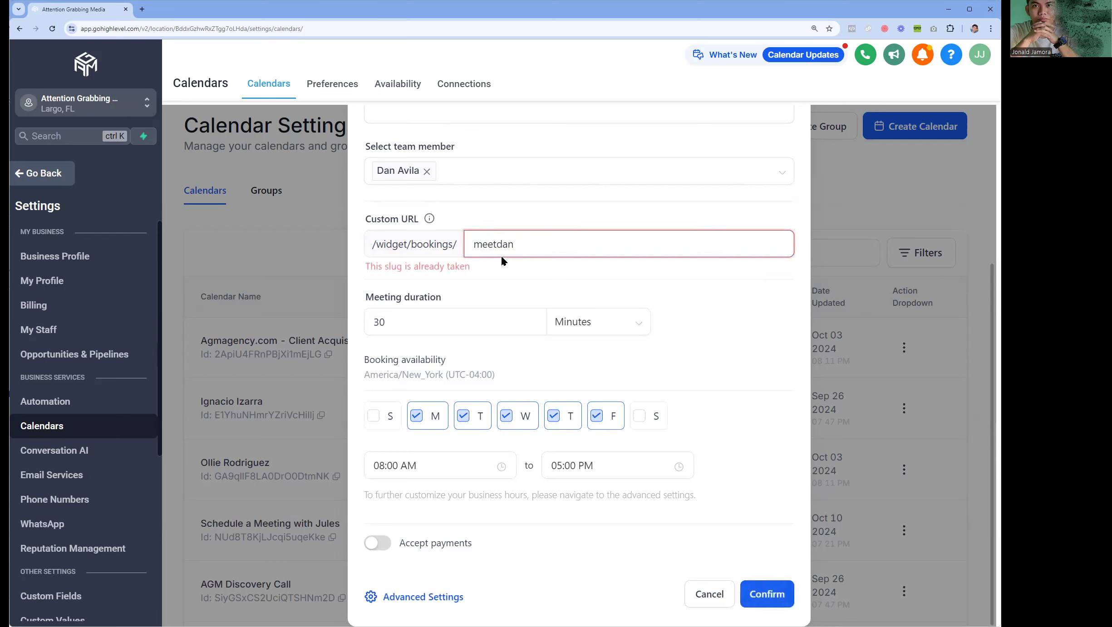
{"action": "type", "text": "talktodan"}
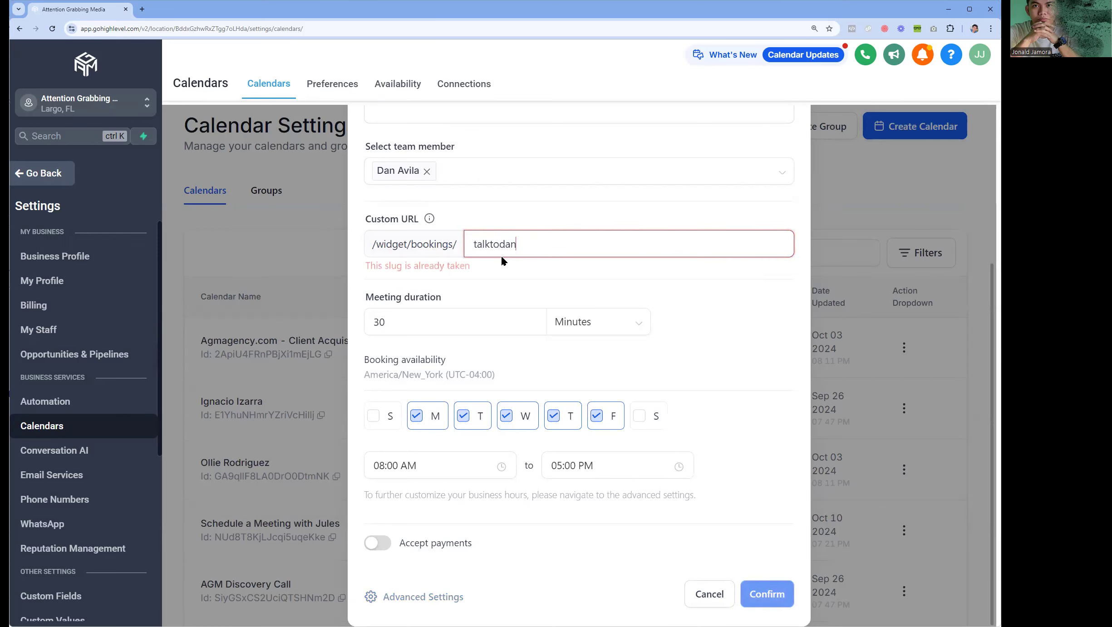
{"action": "key", "text": "ctrl+a"}
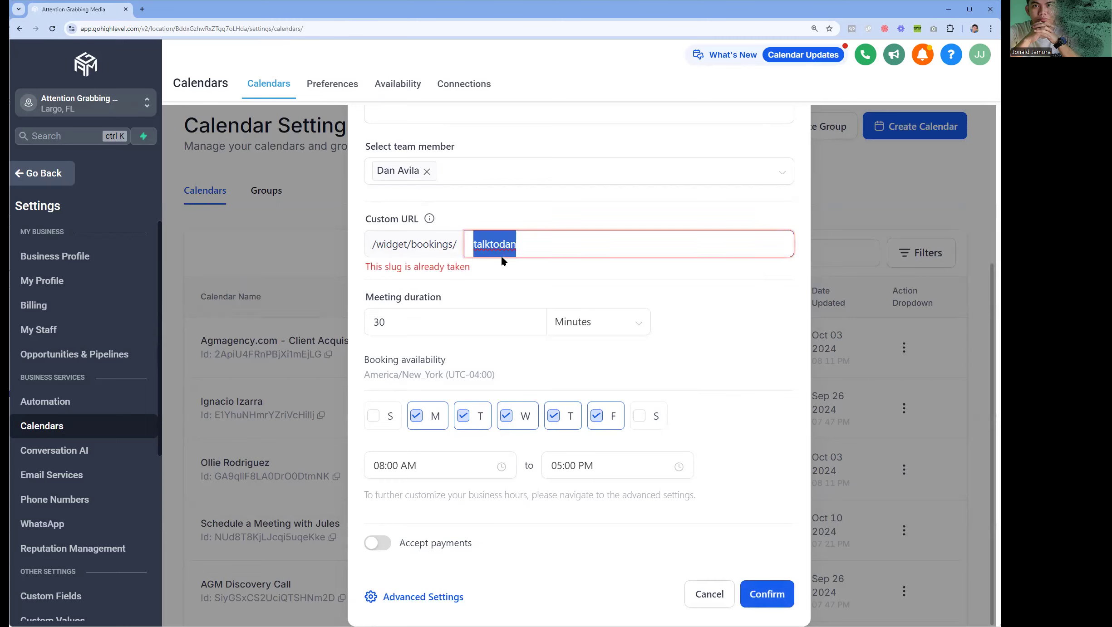
{"action": "type", "text": "schedulewithdan"}
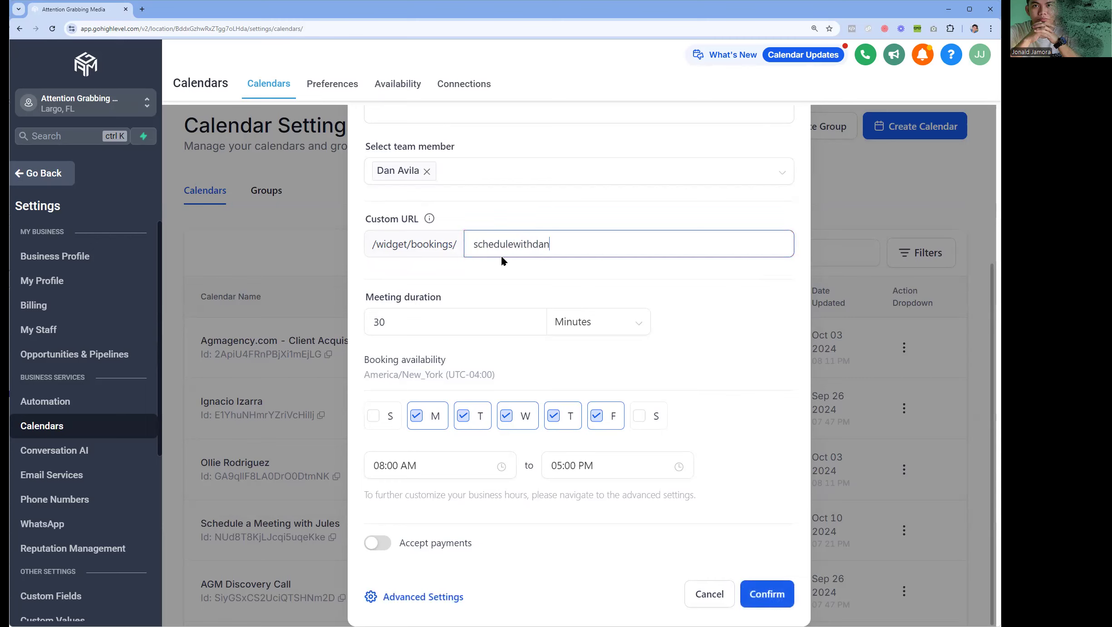
{"action": "left_click", "coordinate": [526, 267]}
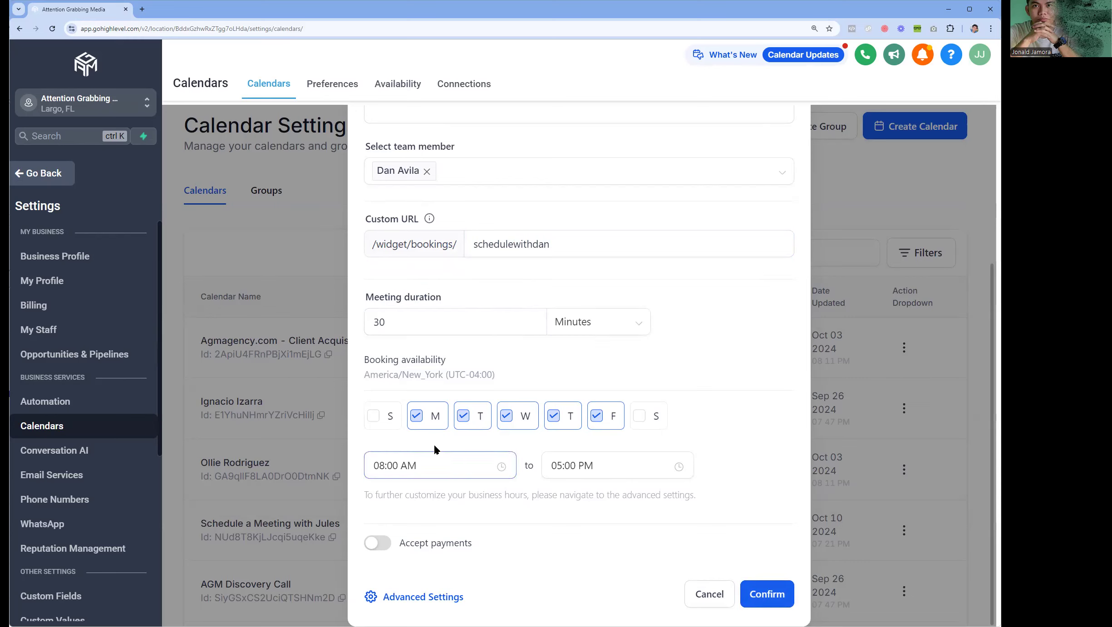
- Set the weekday availability start time to 10:00 AM
{"action": "triple_click", "coordinate": [401, 360]}
{"action": "left_click_drag", "start_coordinate": [401, 360], "coordinate": [487, 372]}
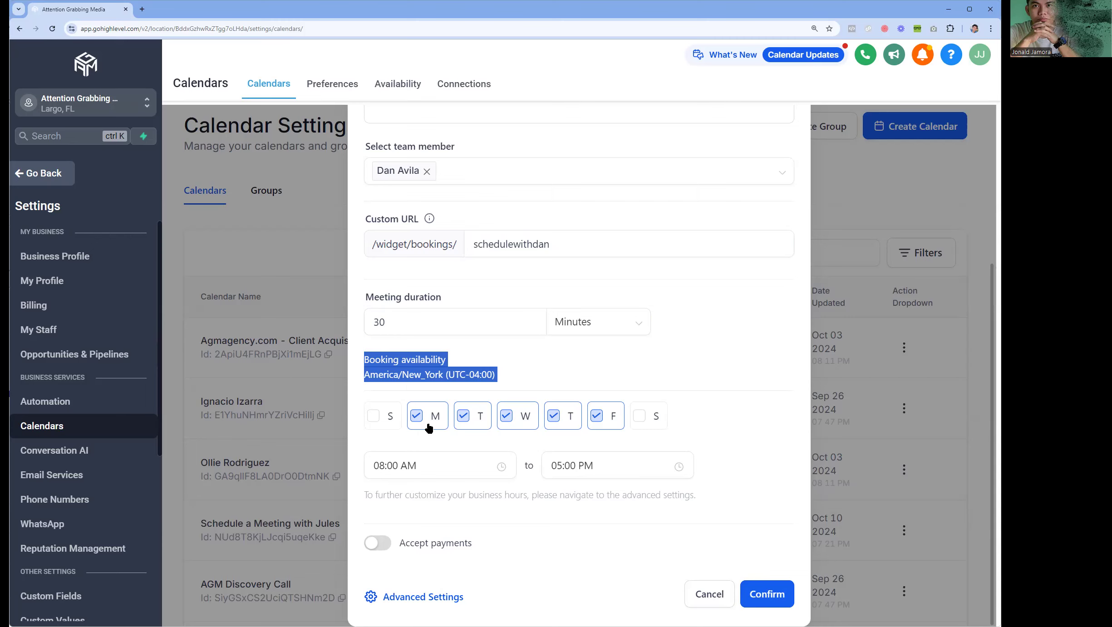
{"action": "left_click", "coordinate": [454, 466]}
{"action": "left_click", "coordinate": [392, 313]}
{"action": "scroll", "coordinate": [415, 373], "scroll_direction": "down", "scroll_amount": 3}
{"action": "left_click", "coordinate": [384, 316]}
{"action": "left_click", "coordinate": [418, 436]}
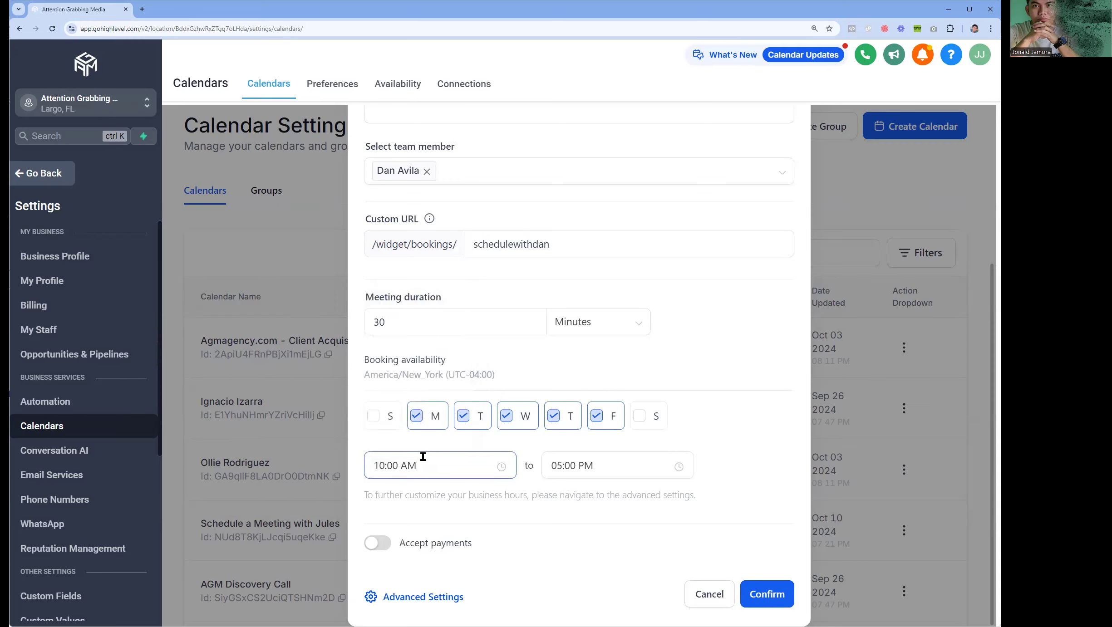
- Set the availability end time to 04:00 PM
{"action": "left_click", "coordinate": [567, 466]}
{"action": "scroll", "coordinate": [562, 361], "scroll_direction": "up", "scroll_amount": 3}
{"action": "left_click", "coordinate": [566, 394]}
{"action": "left_click", "coordinate": [596, 529]}
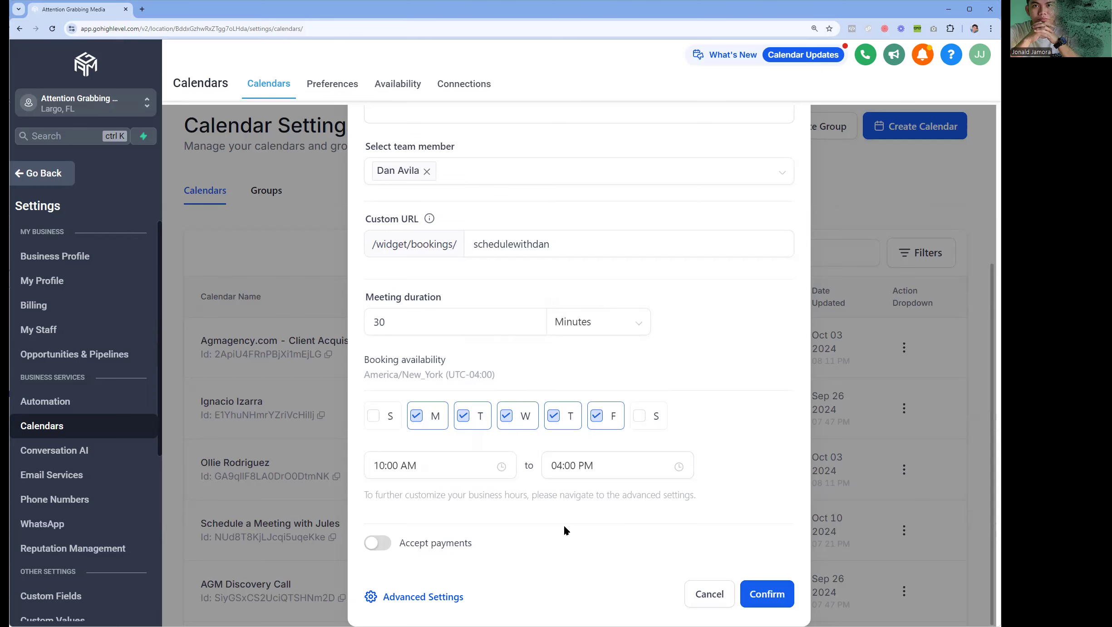
{"action": "left_click", "coordinate": [557, 466]}
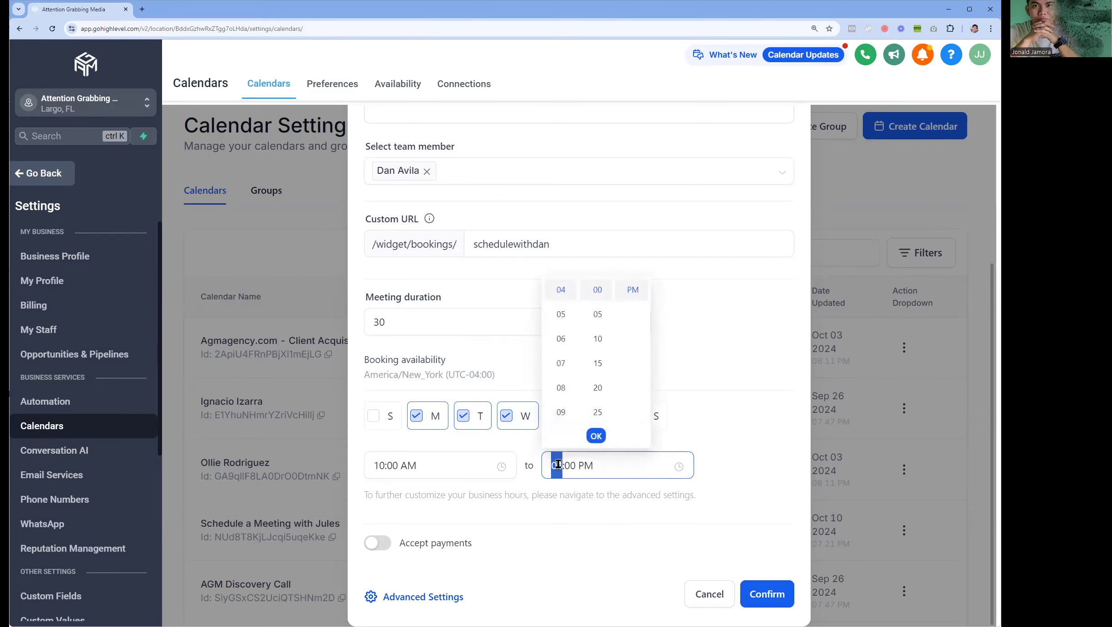
{"action": "left_click", "coordinate": [603, 501]}
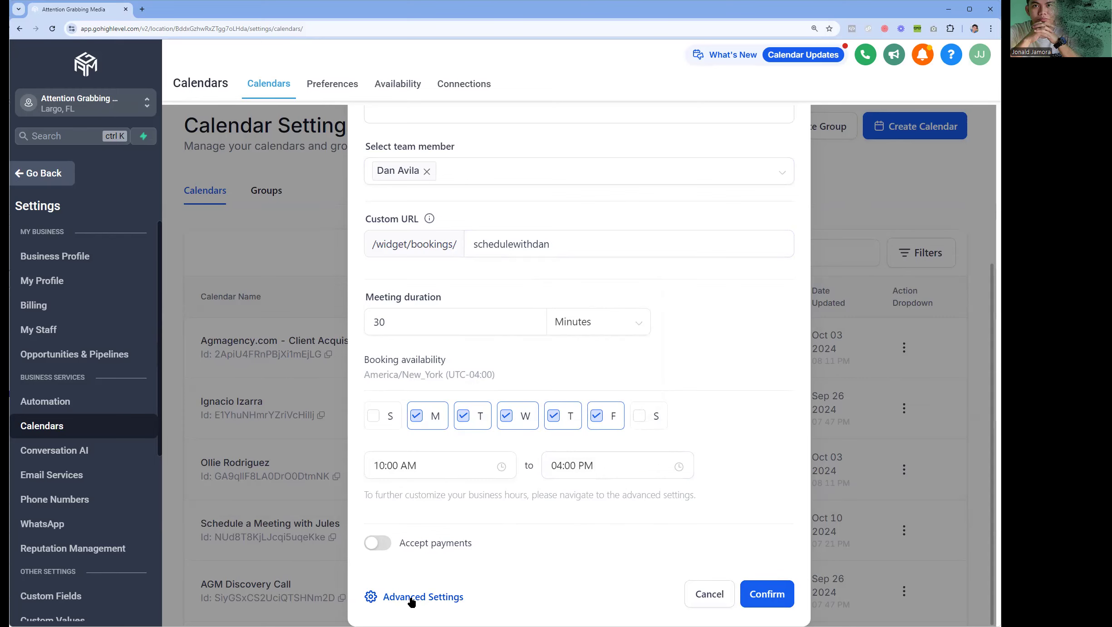
{"action": "scroll", "coordinate": [557, 204], "scroll_direction": "up", "scroll_amount": 5}
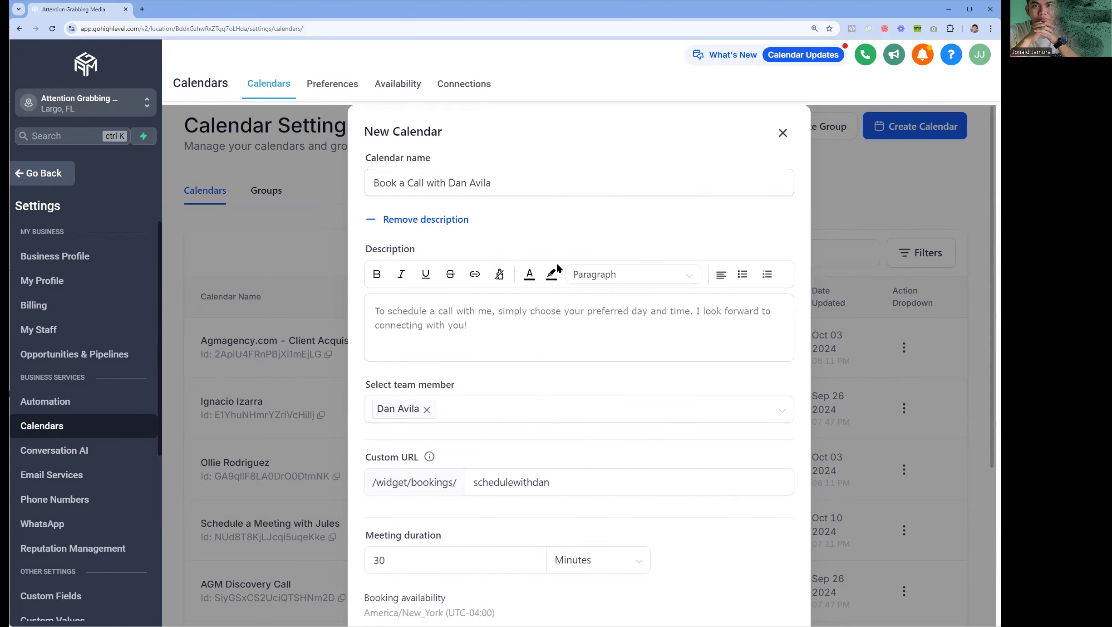
{"action": "scroll", "coordinate": [499, 314], "scroll_direction": "down", "scroll_amount": 5}
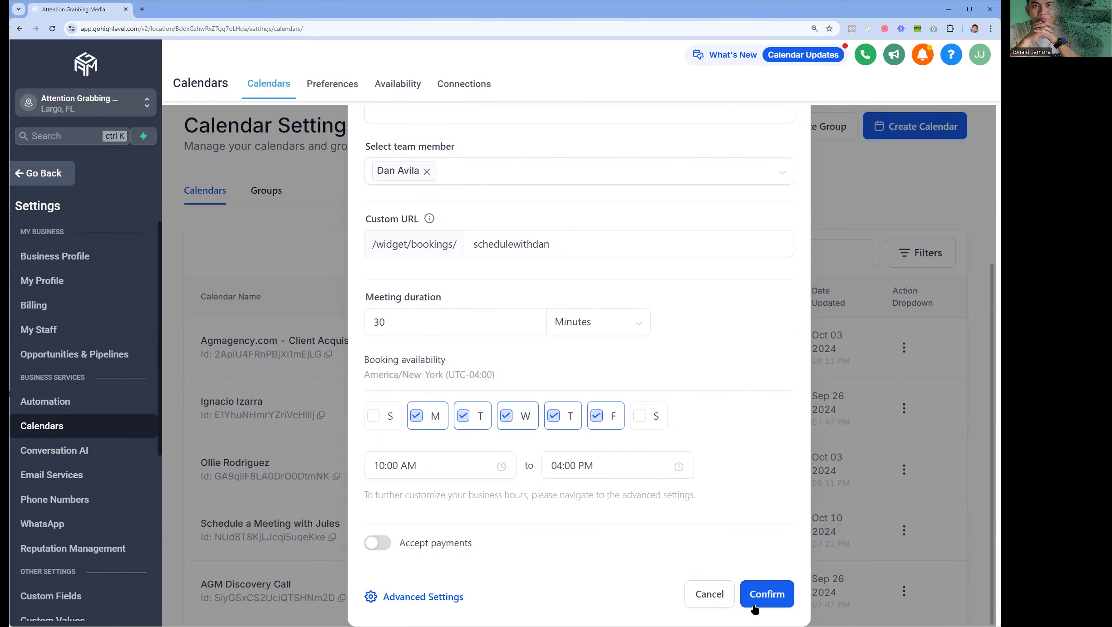
- Create the calendar and upload the Attention Grabbing Media logo, keeping the Square widget shape
{"action": "left_click", "coordinate": [446, 598]}
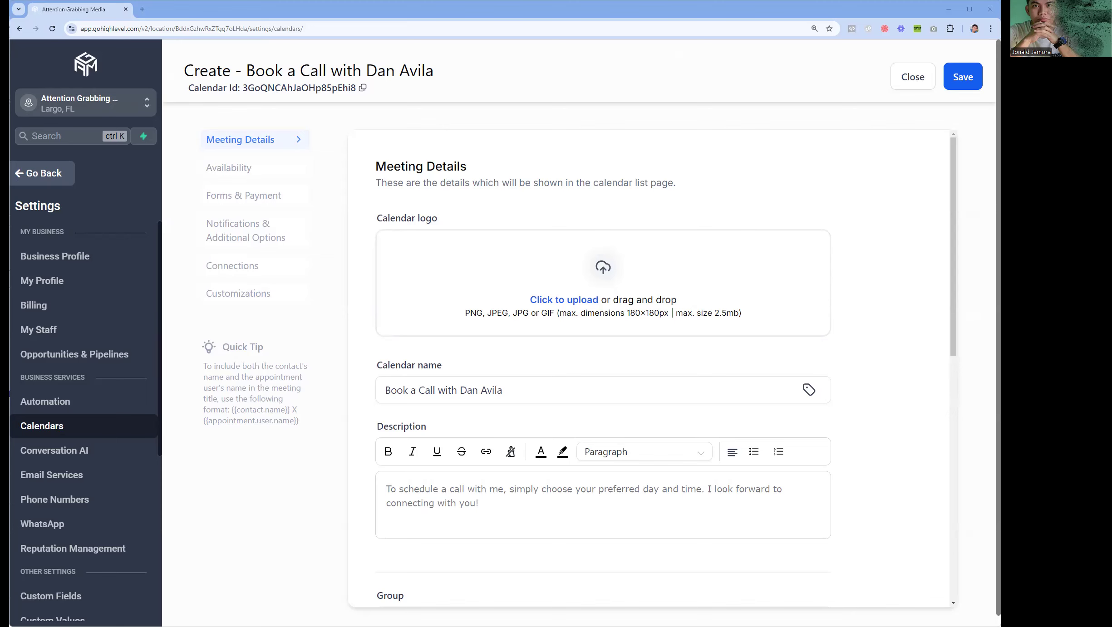
{"action": "left_click", "coordinate": [573, 302]}
{"action": "left_click", "coordinate": [127, 170]}
{"action": "double_click", "coordinate": [127, 170]}
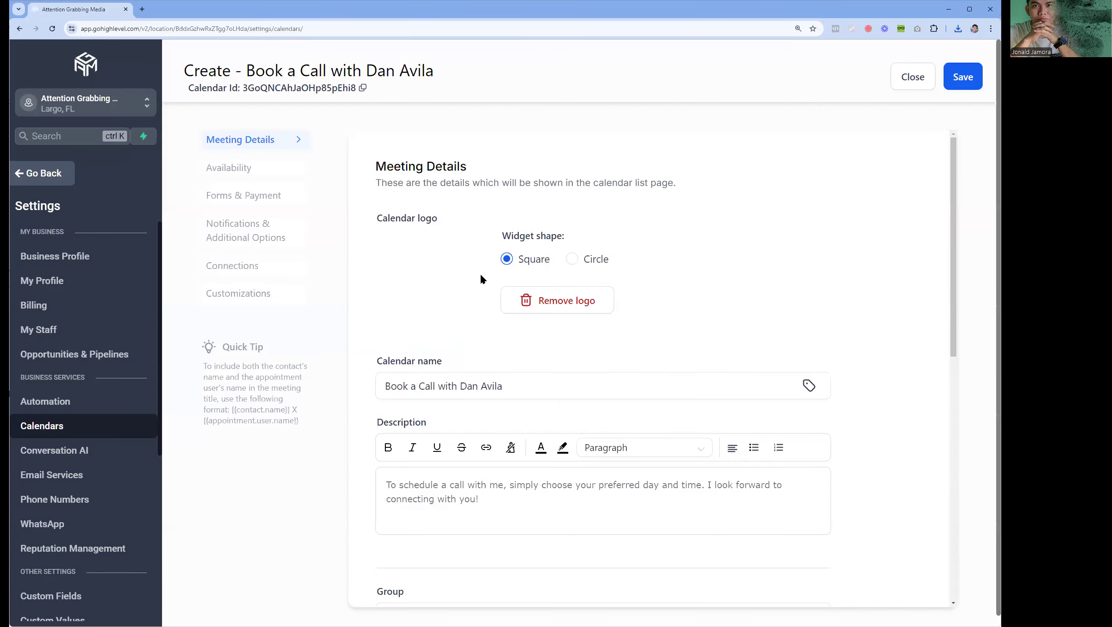
{"action": "left_click", "coordinate": [572, 259]}
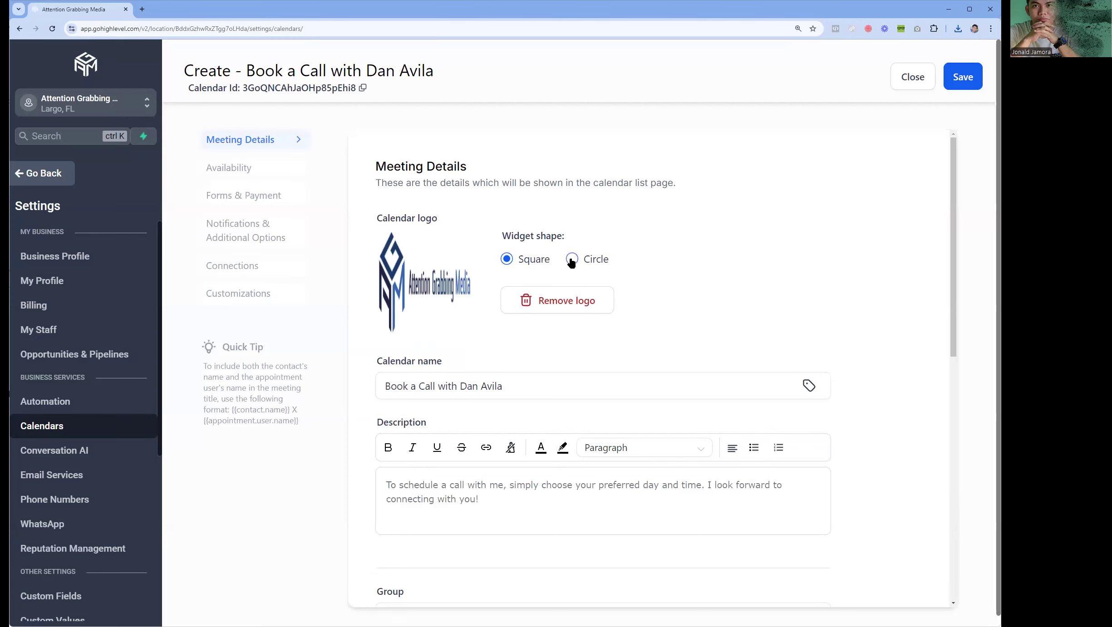
{"action": "left_click", "coordinate": [518, 261]}
- Type 'Meeting with ' before {{contact.name}} in the meeting invite title, correcting the typo
{"action": "scroll", "coordinate": [659, 286], "scroll_direction": "down", "scroll_amount": 3}
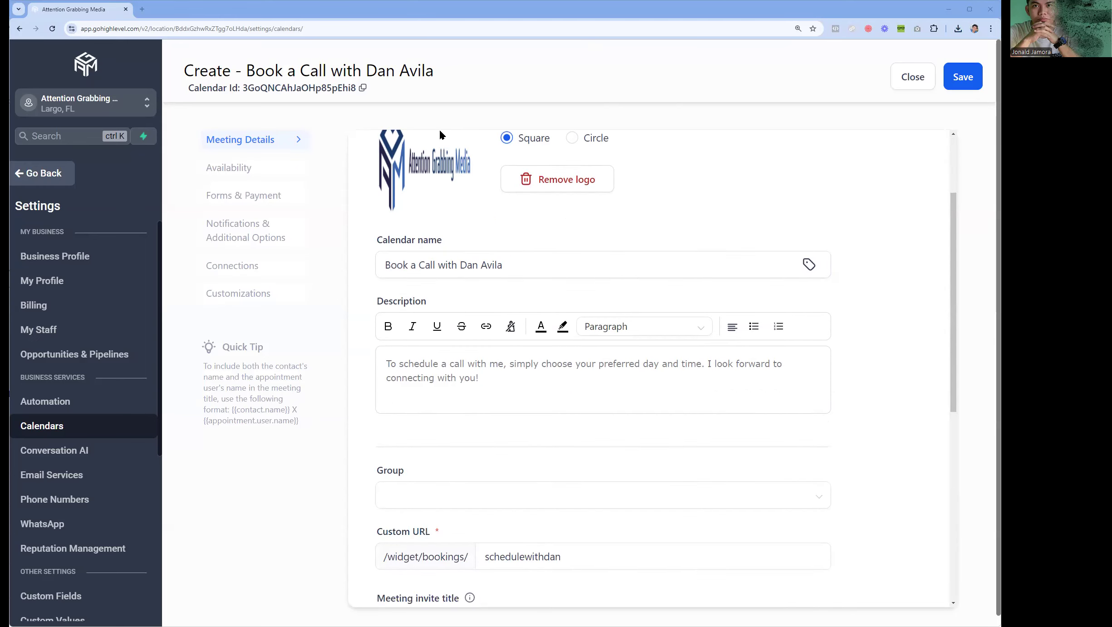
{"action": "left_click", "coordinate": [485, 267]}
{"action": "scroll", "coordinate": [469, 315], "scroll_direction": "down", "scroll_amount": 6}
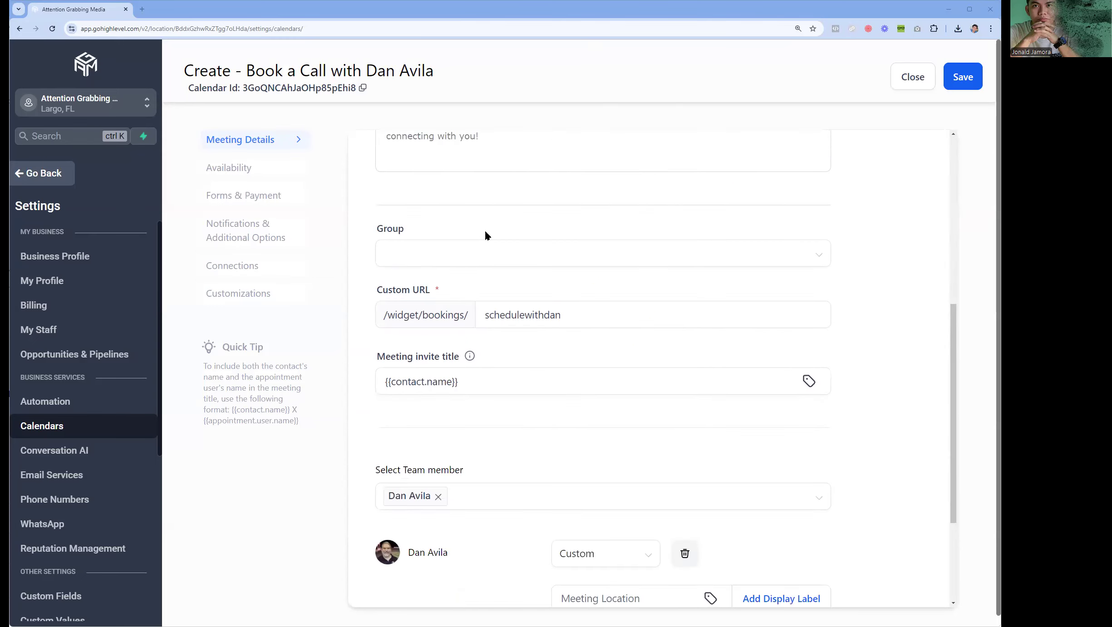
{"action": "scroll", "coordinate": [538, 326], "scroll_direction": "down", "scroll_amount": 3}
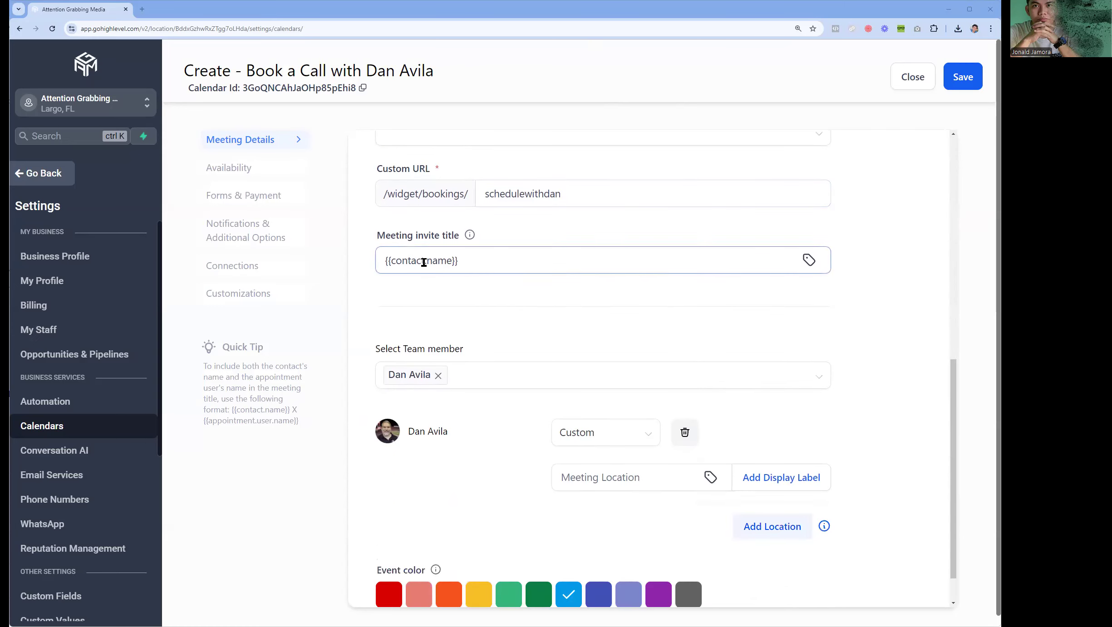
{"action": "scroll", "coordinate": [467, 281], "scroll_direction": "up", "scroll_amount": 3}
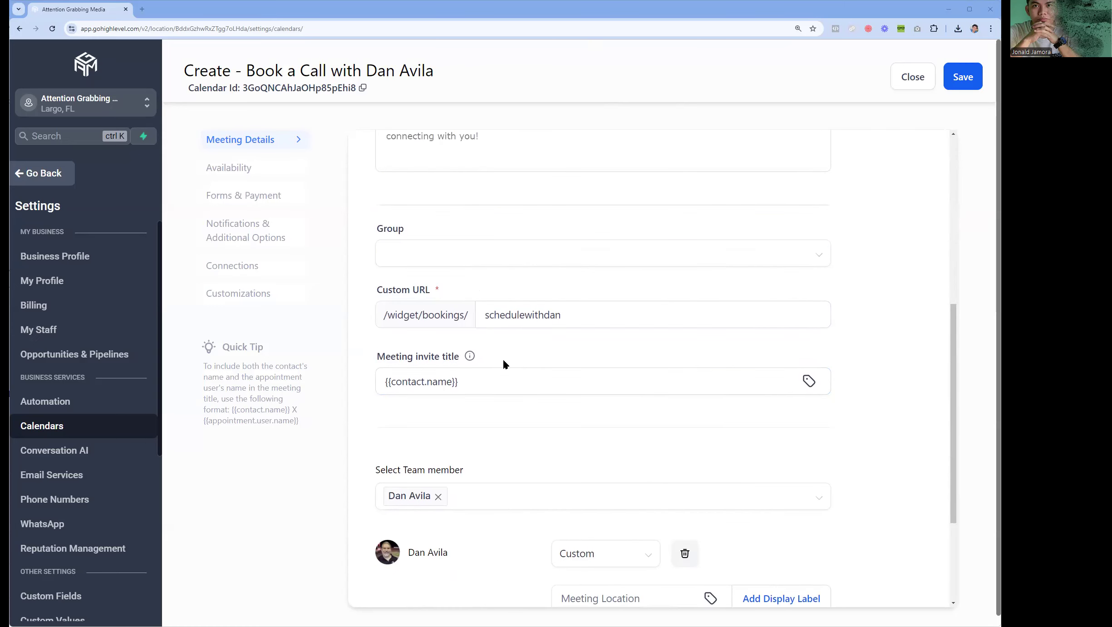
{"action": "scroll", "coordinate": [502, 358], "scroll_direction": "down", "scroll_amount": 3}
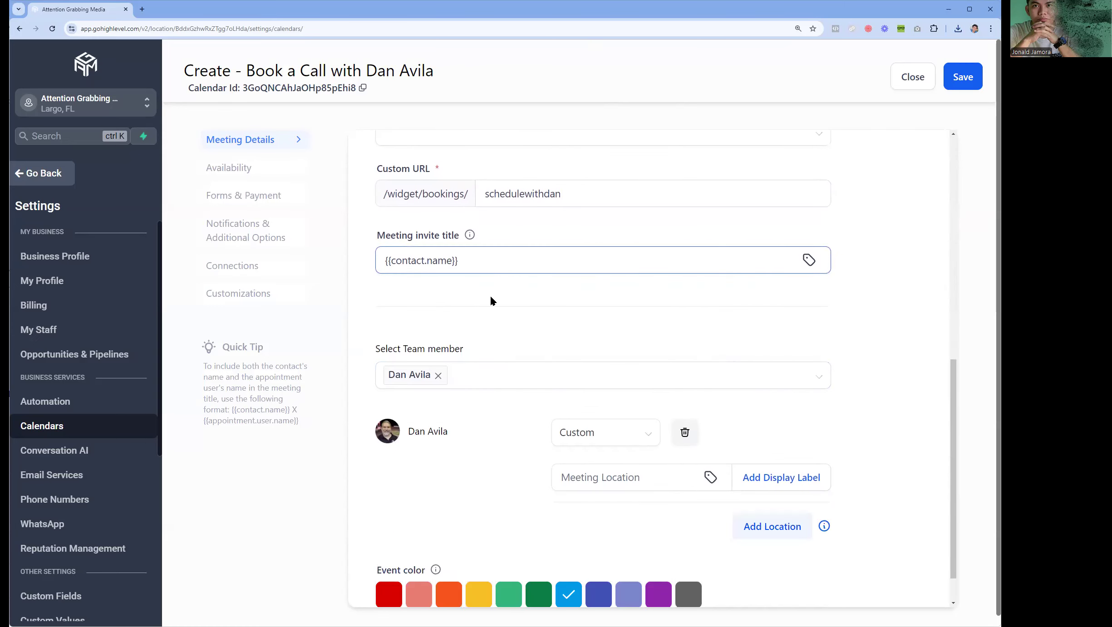
{"action": "type", "text": "Meetihg with"}
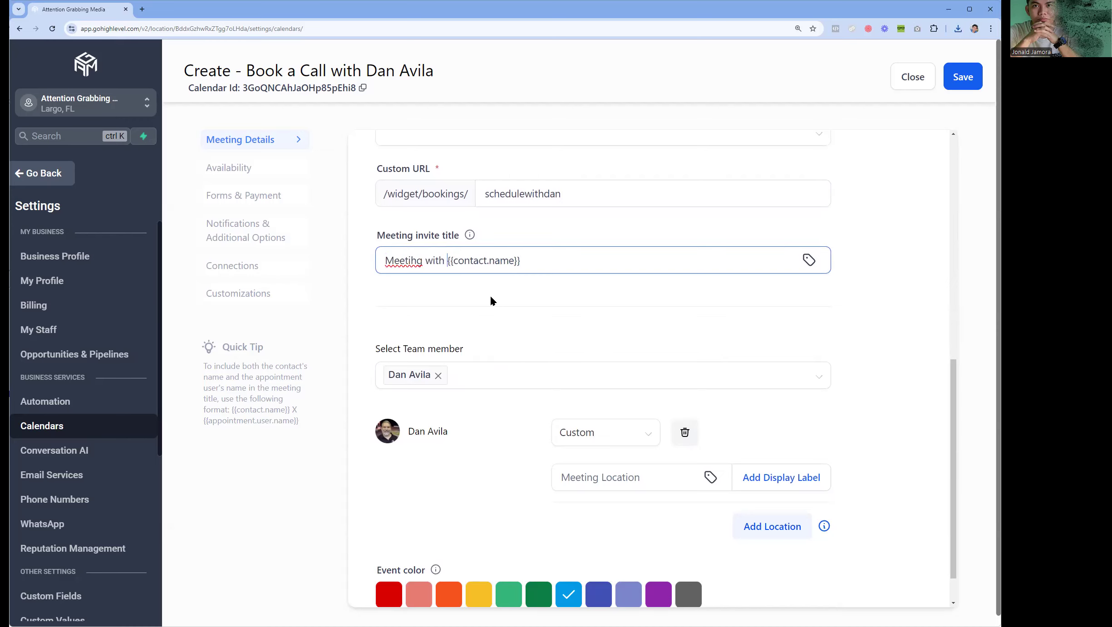
{"action": "left_click", "coordinate": [415, 261]}
{"action": "key", "text": "BackSpace"}
{"action": "type", "text": "n"}
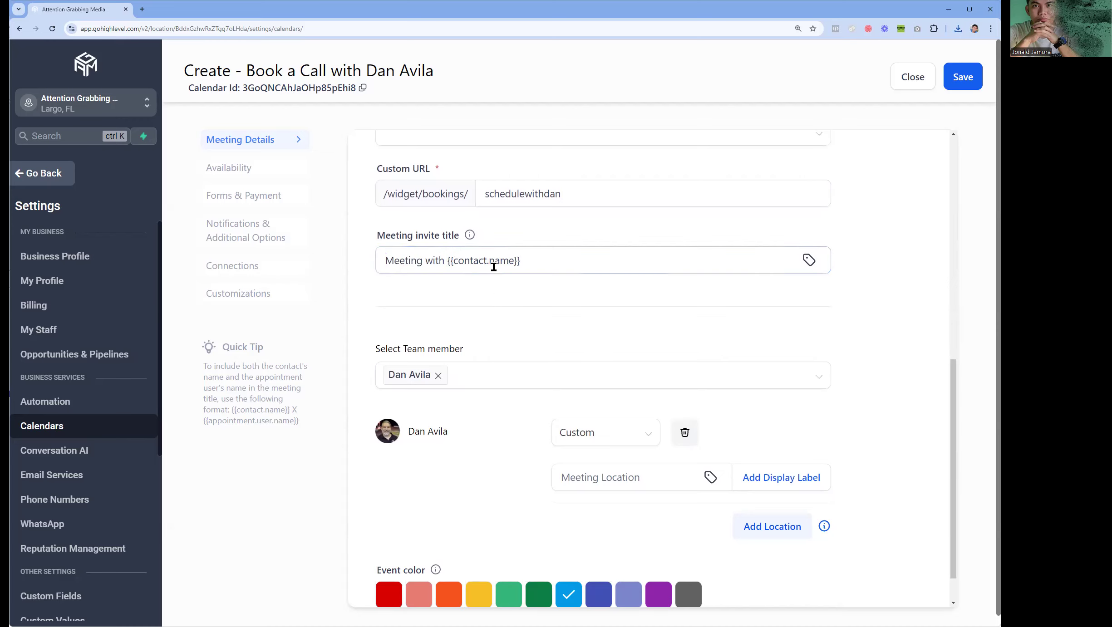
{"action": "left_click_drag", "start_coordinate": [454, 262], "coordinate": [498, 264]}
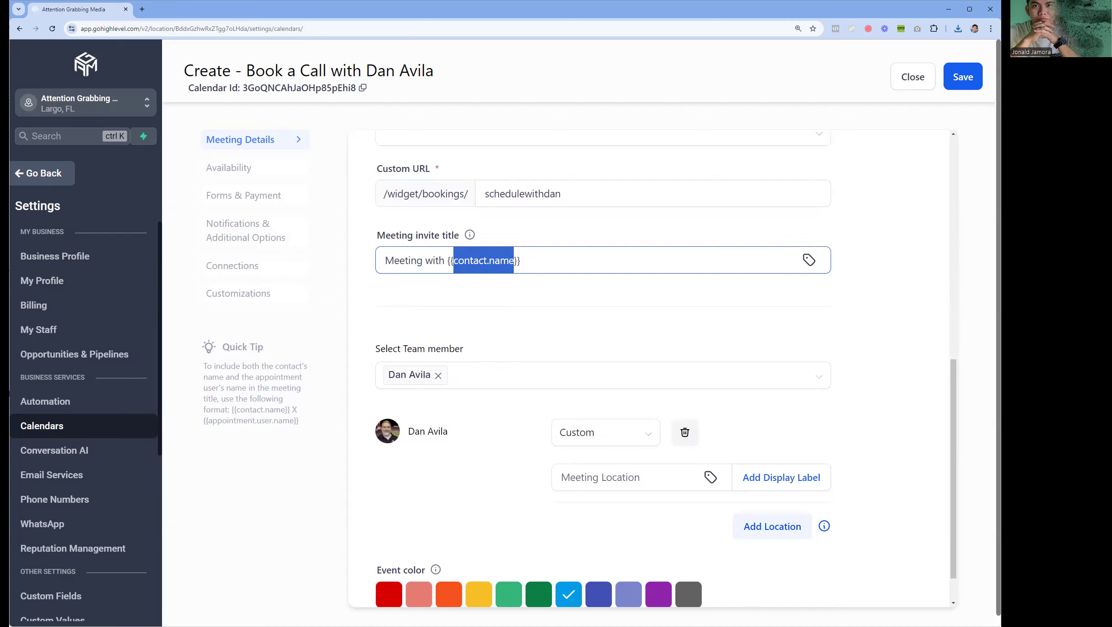
{"action": "left_click", "coordinate": [517, 285]}
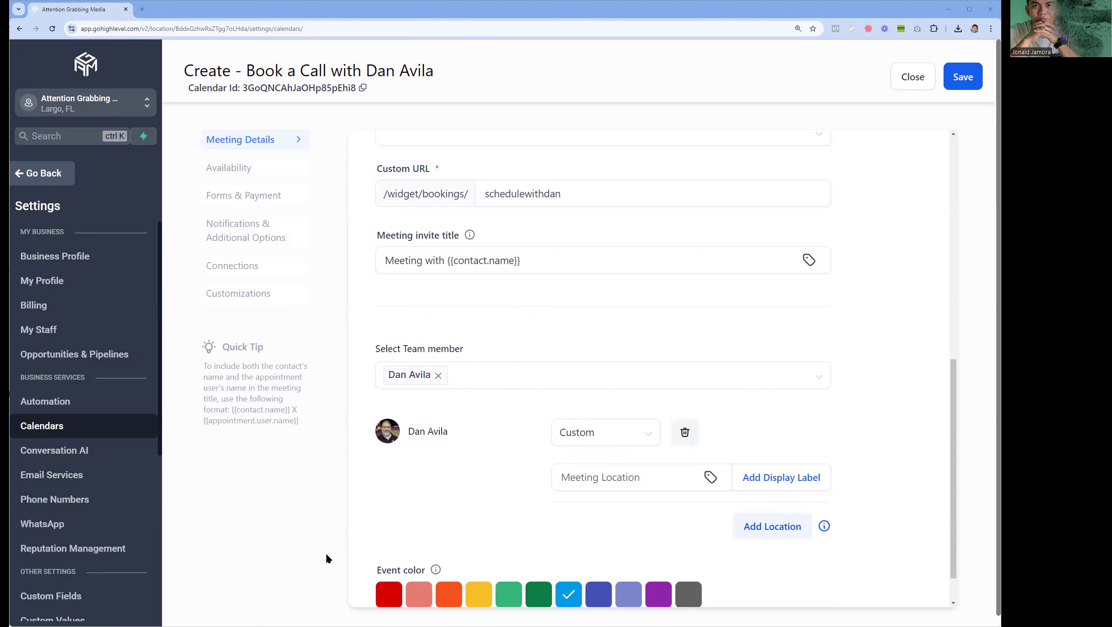
- Choose Zoom as the team member's meeting location
{"action": "scroll", "coordinate": [460, 376], "scroll_direction": "down", "scroll_amount": 1}
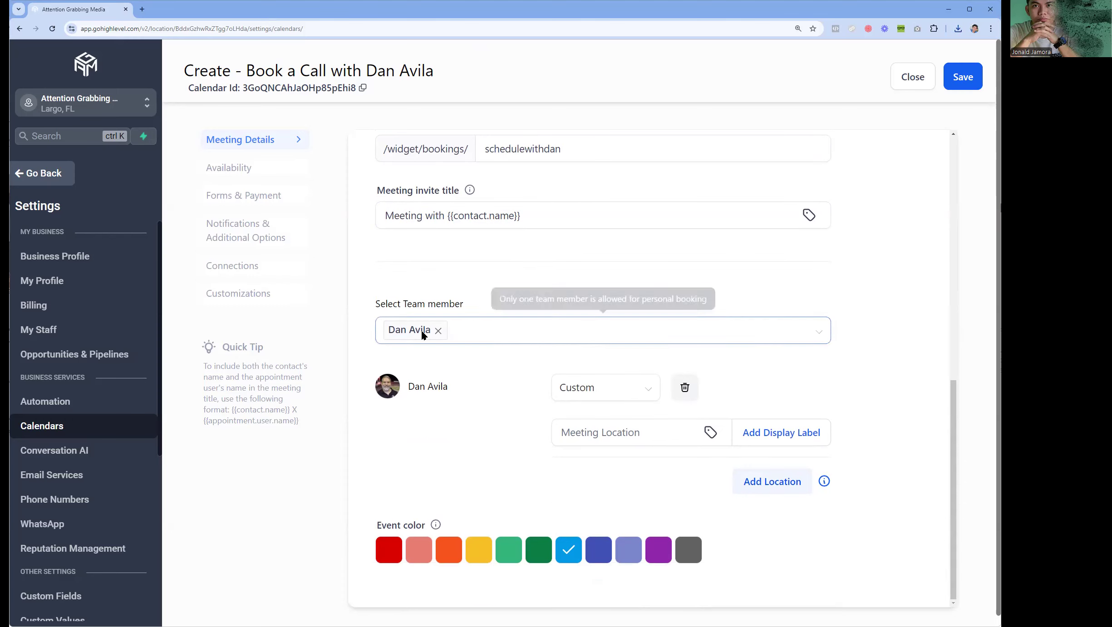
{"action": "left_click", "coordinate": [629, 399]}
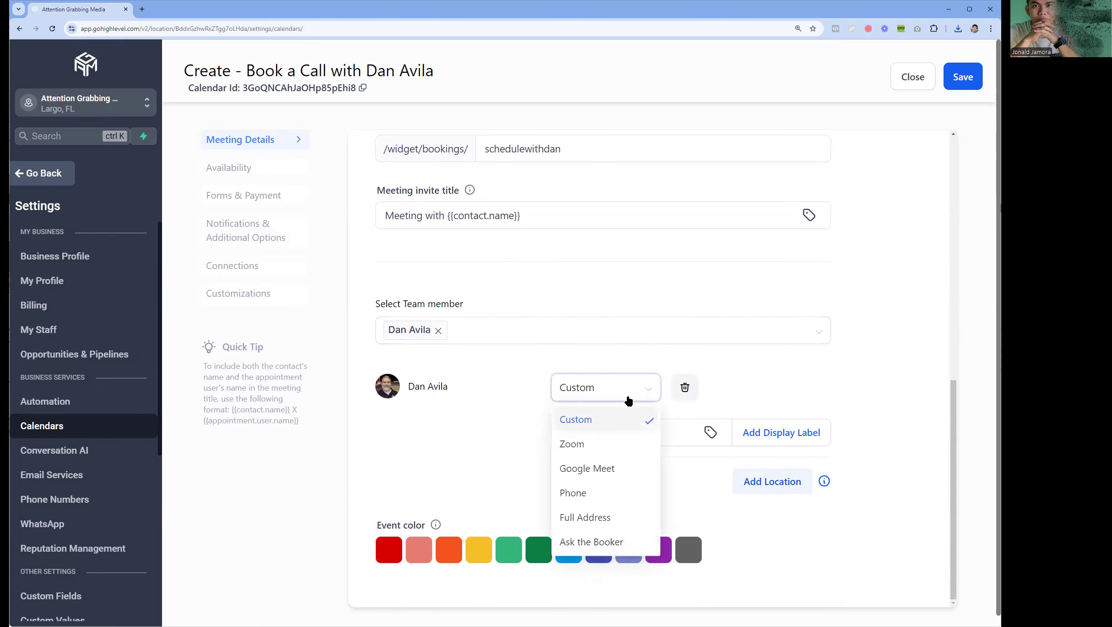
{"action": "left_click", "coordinate": [592, 448]}
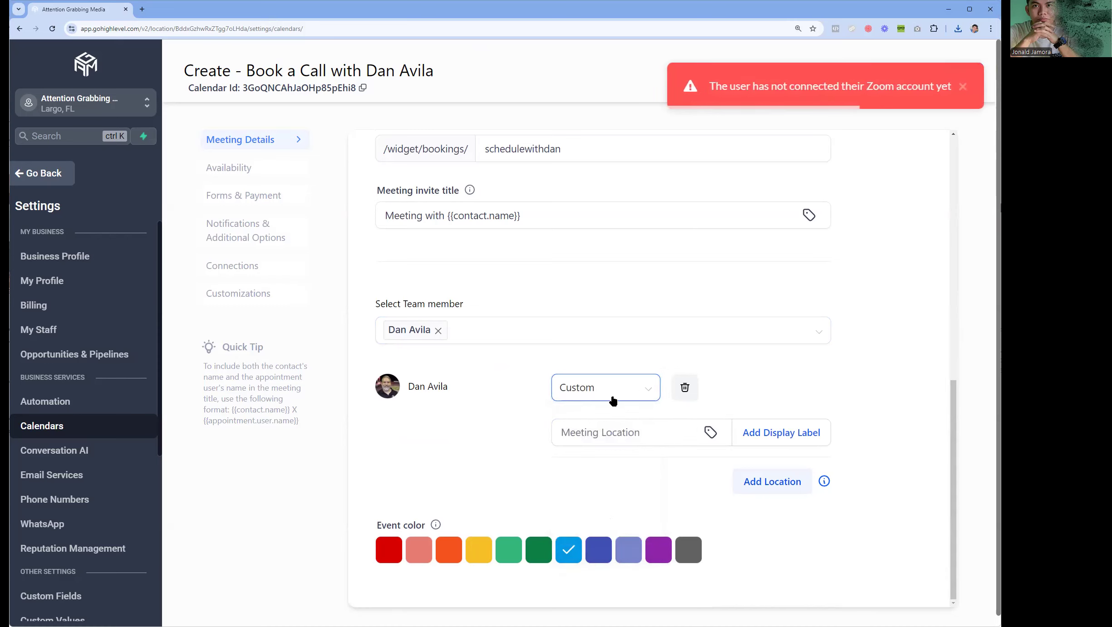
{"action": "left_click", "coordinate": [598, 394]}
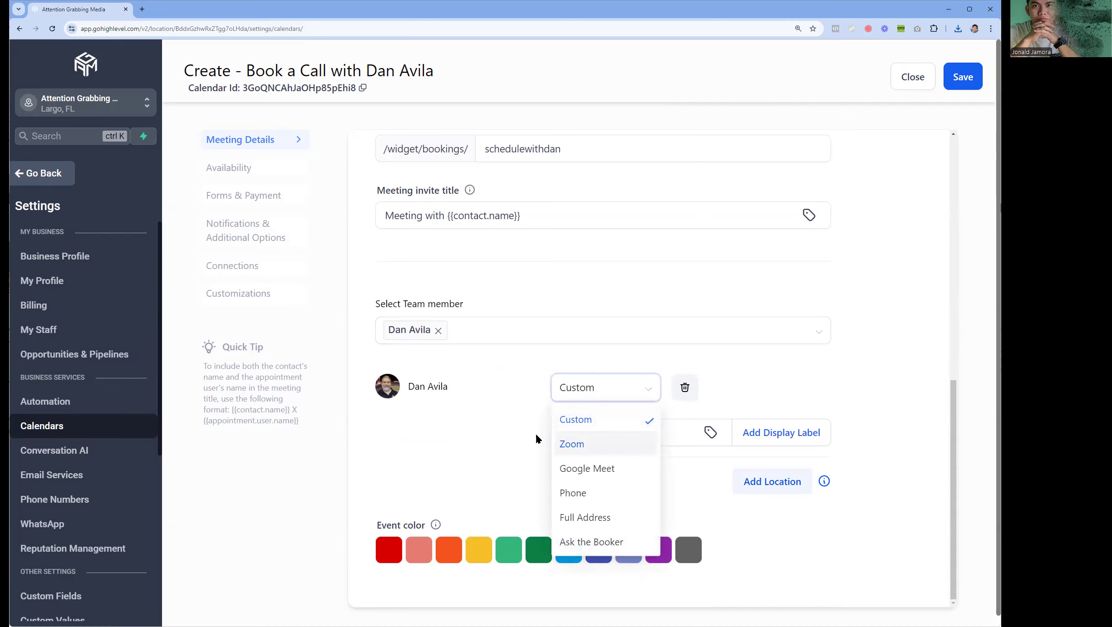
{"action": "left_click", "coordinate": [573, 444]}
- Try replacing the assigned team member with a different colleague
{"action": "left_click", "coordinate": [492, 330]}
{"action": "scroll", "coordinate": [470, 411], "scroll_direction": "down", "scroll_amount": 10}
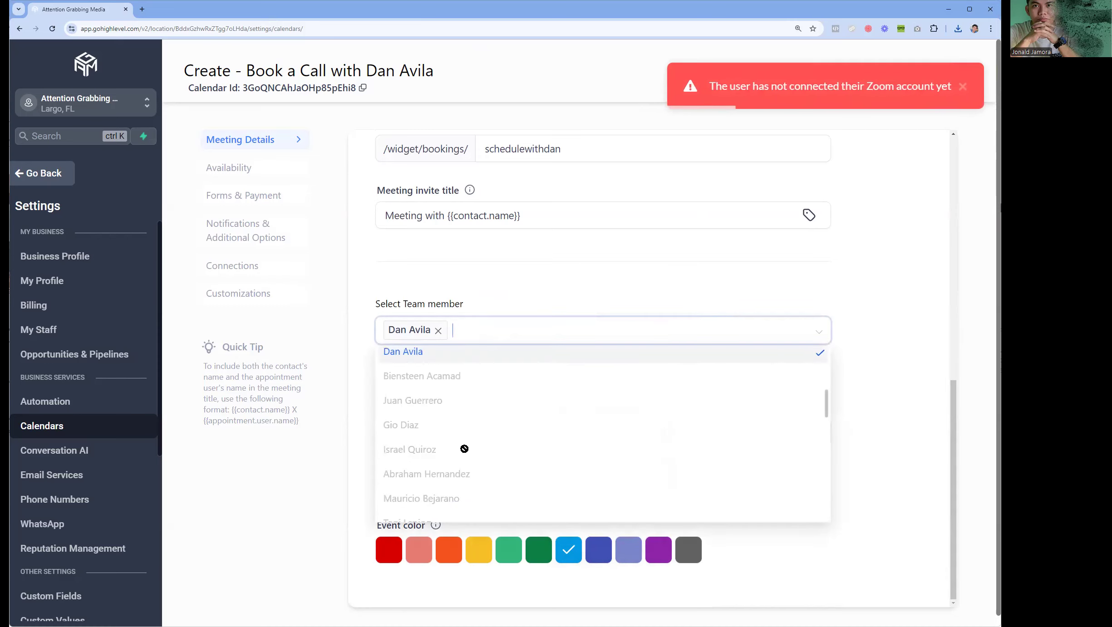
{"action": "left_click", "coordinate": [375, 462]}
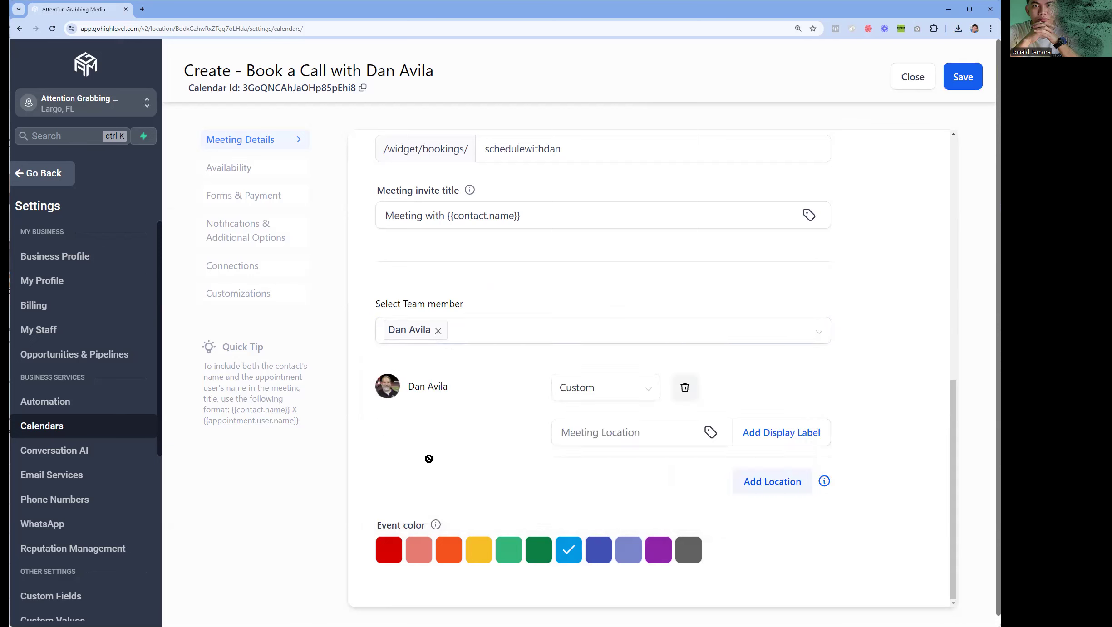
{"action": "left_click", "coordinate": [447, 330]}
{"action": "left_click", "coordinate": [439, 332]}
{"action": "left_click", "coordinate": [484, 325]}
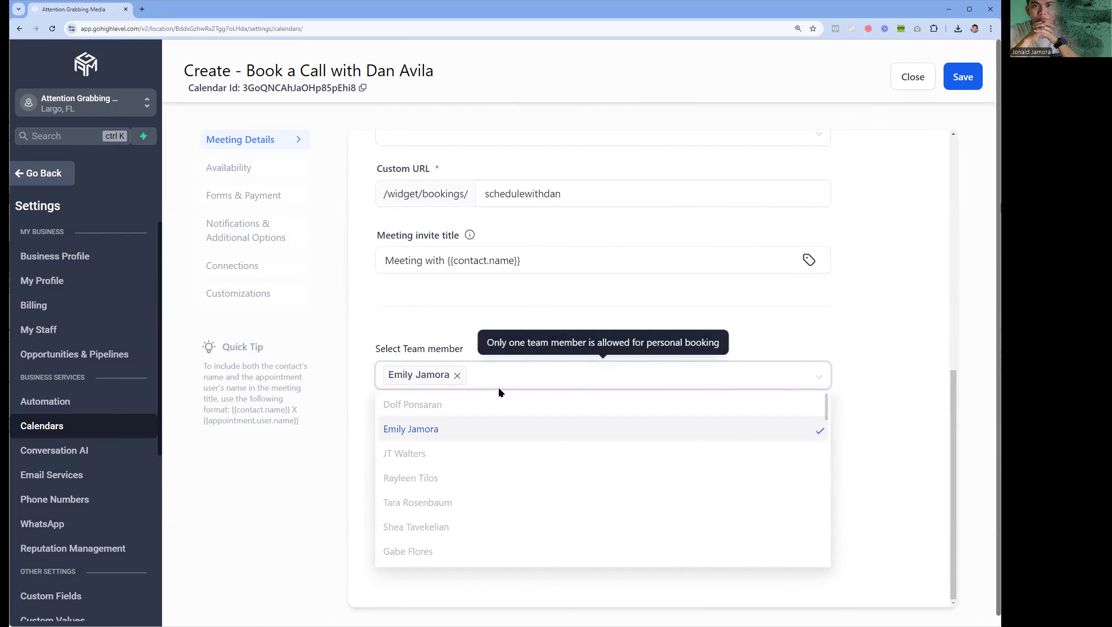
{"action": "left_click", "coordinate": [457, 375]}
{"action": "type", "text": "jonal"}
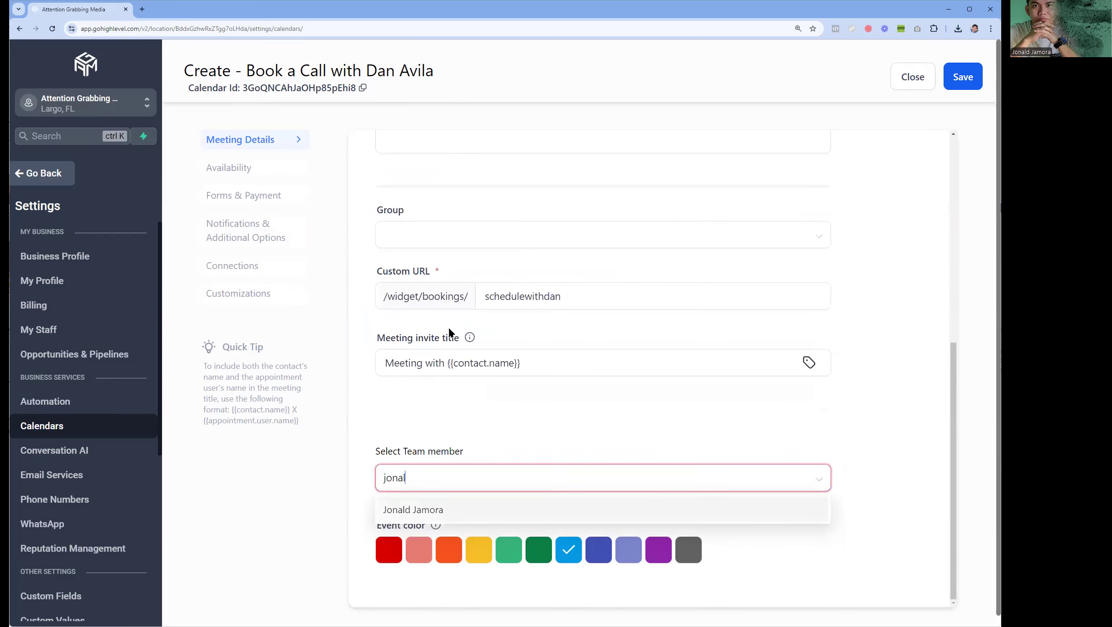
{"action": "key", "text": "Return"}
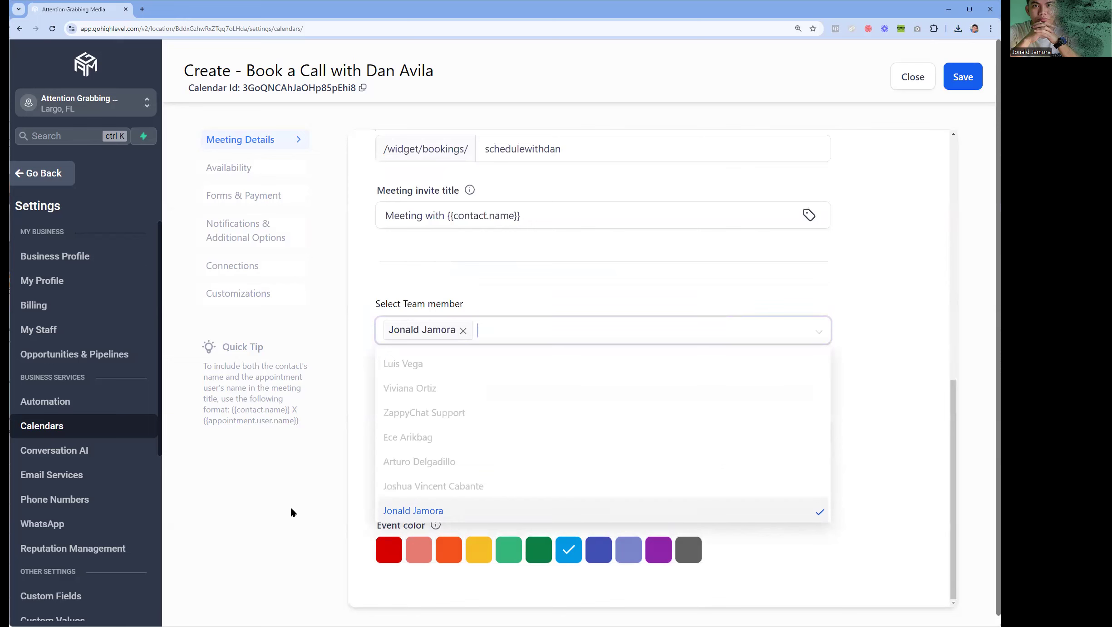
{"action": "left_click", "coordinate": [290, 507]}
- Reselect Zoom and restore the original team member on the calendar
{"action": "left_click", "coordinate": [590, 388]}
{"action": "left_click", "coordinate": [590, 444]}
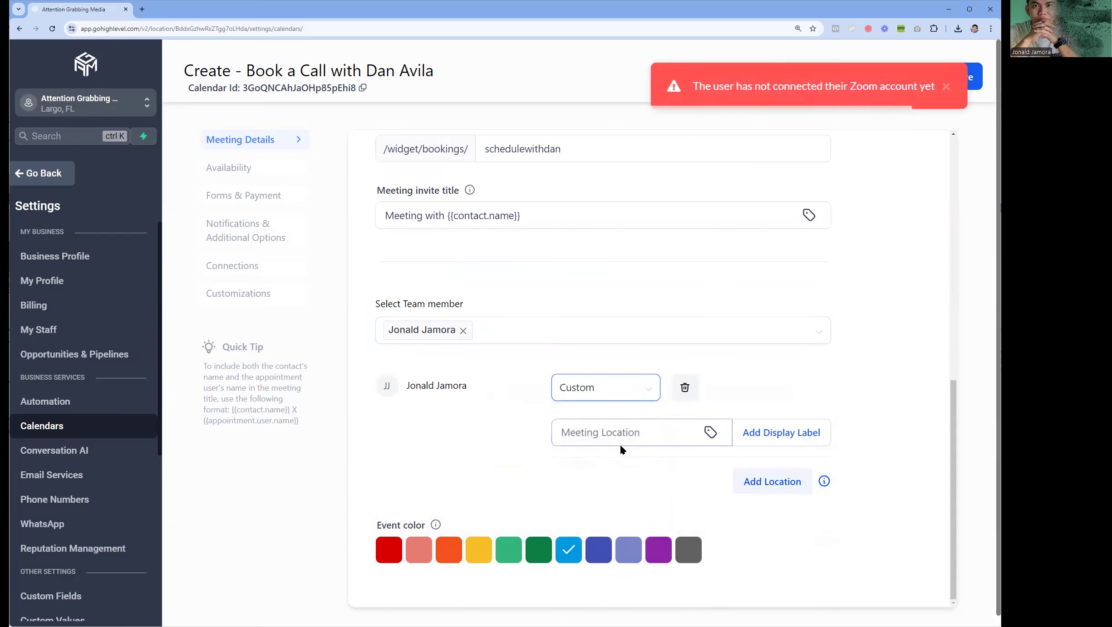
{"action": "left_click", "coordinate": [463, 331]}
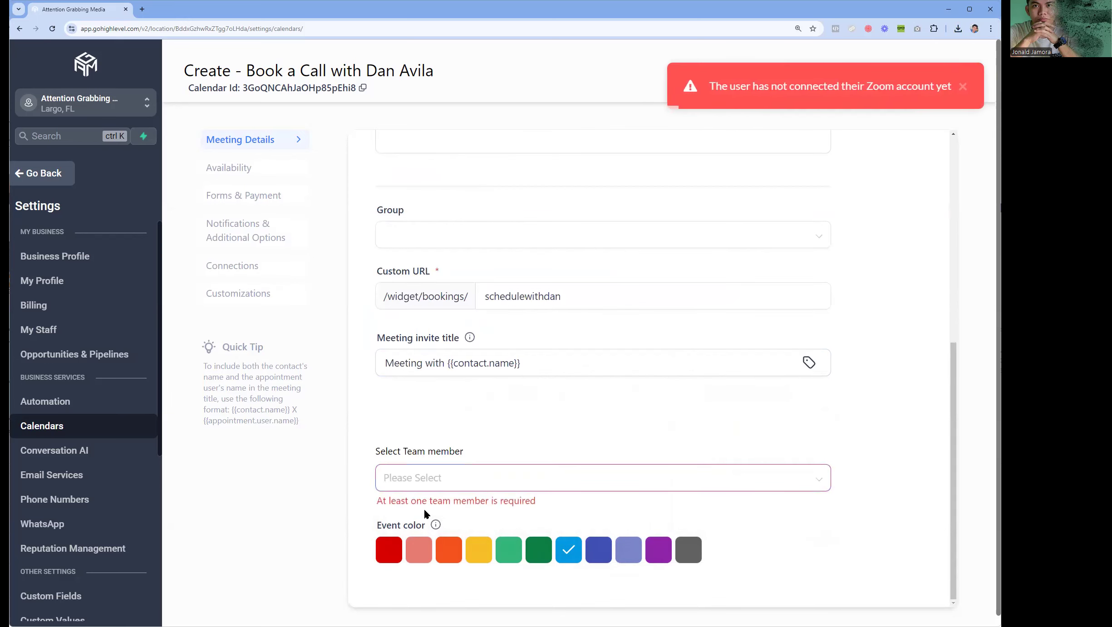
{"action": "left_click", "coordinate": [422, 480]}
{"action": "type", "text": "dan"}
{"action": "left_click", "coordinate": [414, 501]}
{"action": "left_click", "coordinate": [316, 524]}
{"action": "scroll", "coordinate": [590, 468], "scroll_direction": "down", "scroll_amount": 2}
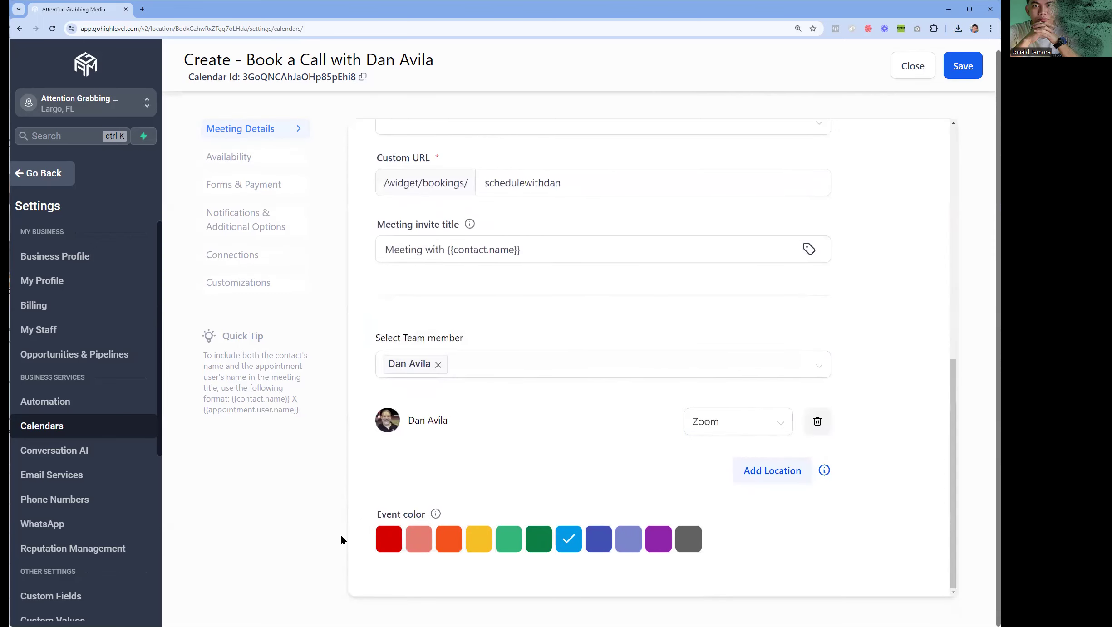
{"action": "left_click", "coordinate": [755, 424]}
- Save the meeting details with Zoom and review the weekday availability schedule
{"action": "left_click", "coordinate": [866, 419]}
{"action": "left_click", "coordinate": [960, 73]}
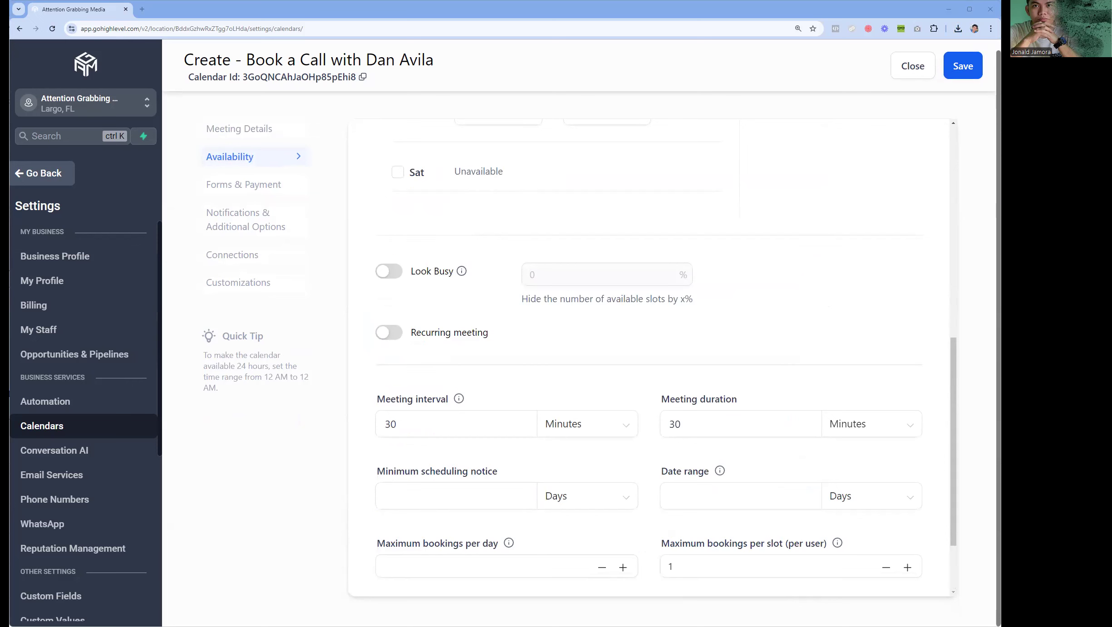
{"action": "scroll", "coordinate": [498, 227], "scroll_direction": "up", "scroll_amount": 8}
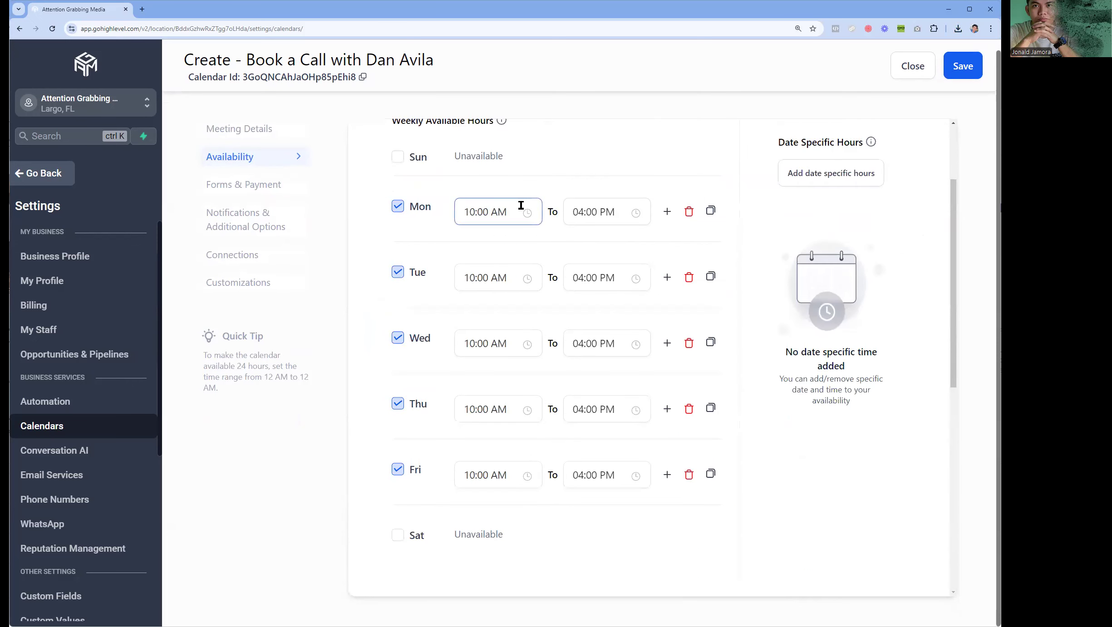
{"action": "left_click", "coordinate": [477, 215]}
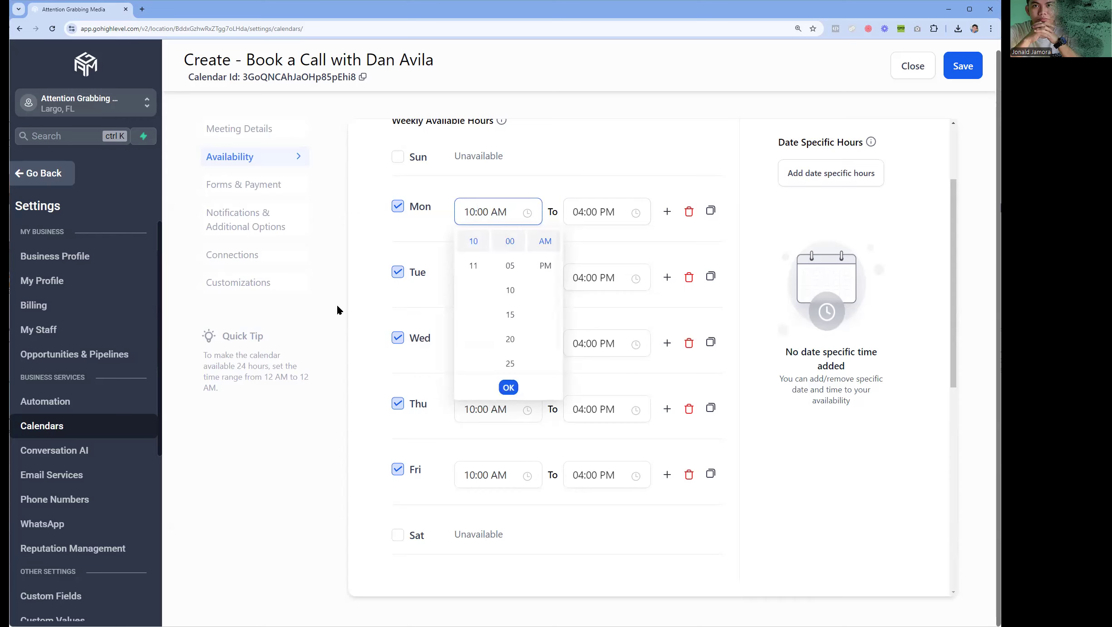
{"action": "left_click", "coordinate": [351, 487]}
- Change Thursday's availability end time from 04:00 PM to 01:00 PM
{"action": "left_click", "coordinate": [495, 411]}
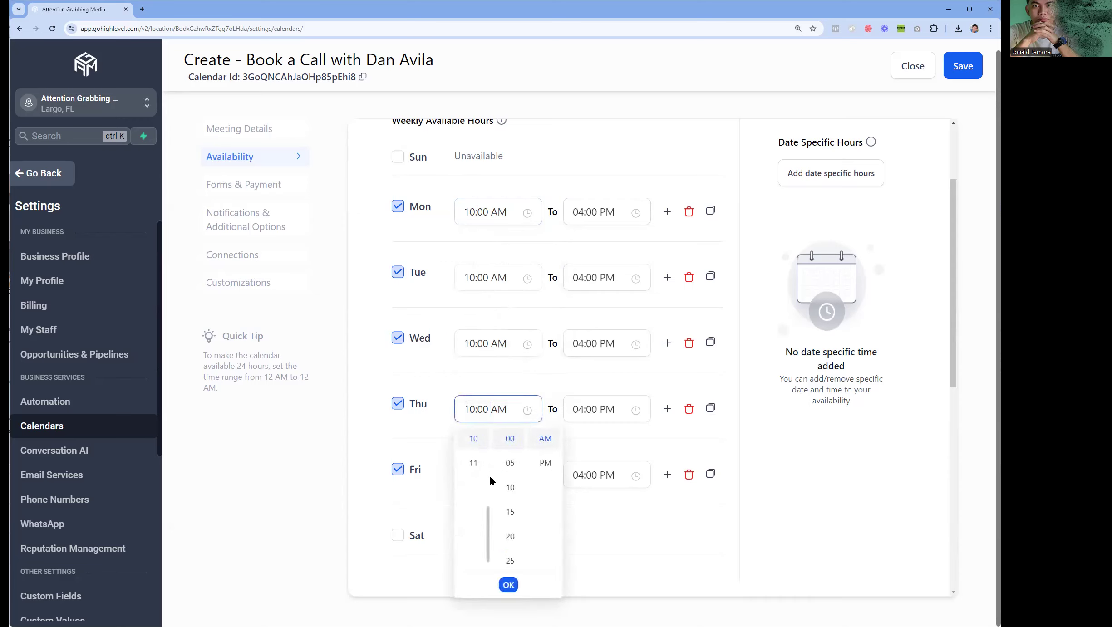
{"action": "left_click", "coordinate": [602, 411]}
{"action": "scroll", "coordinate": [590, 495], "scroll_direction": "up", "scroll_amount": 2}
{"action": "left_click", "coordinate": [585, 464]}
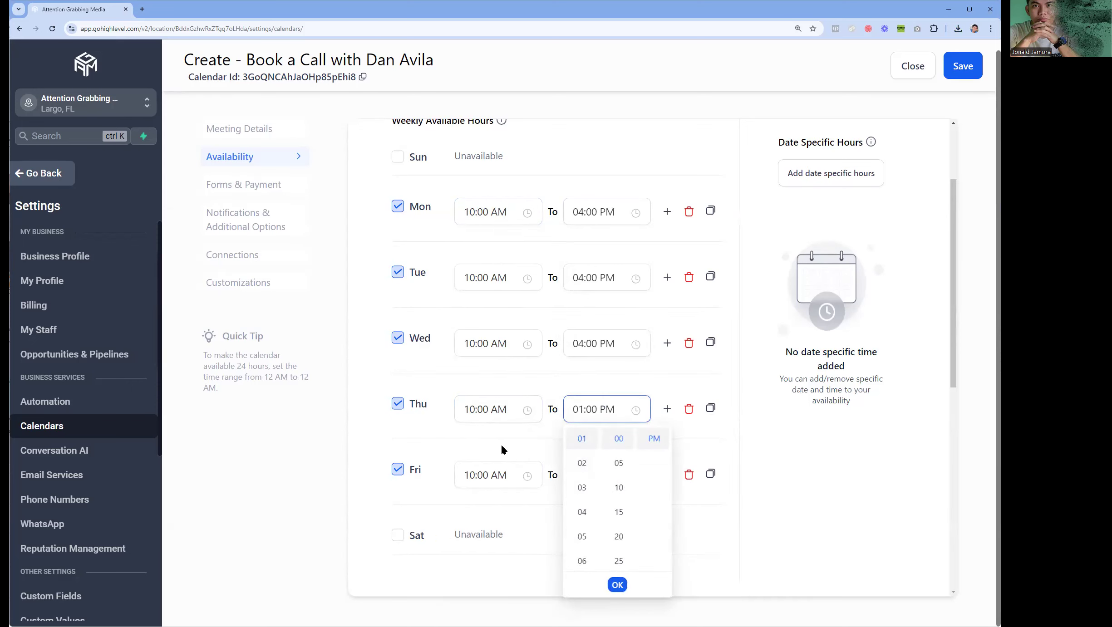
{"action": "left_click", "coordinate": [498, 412]}
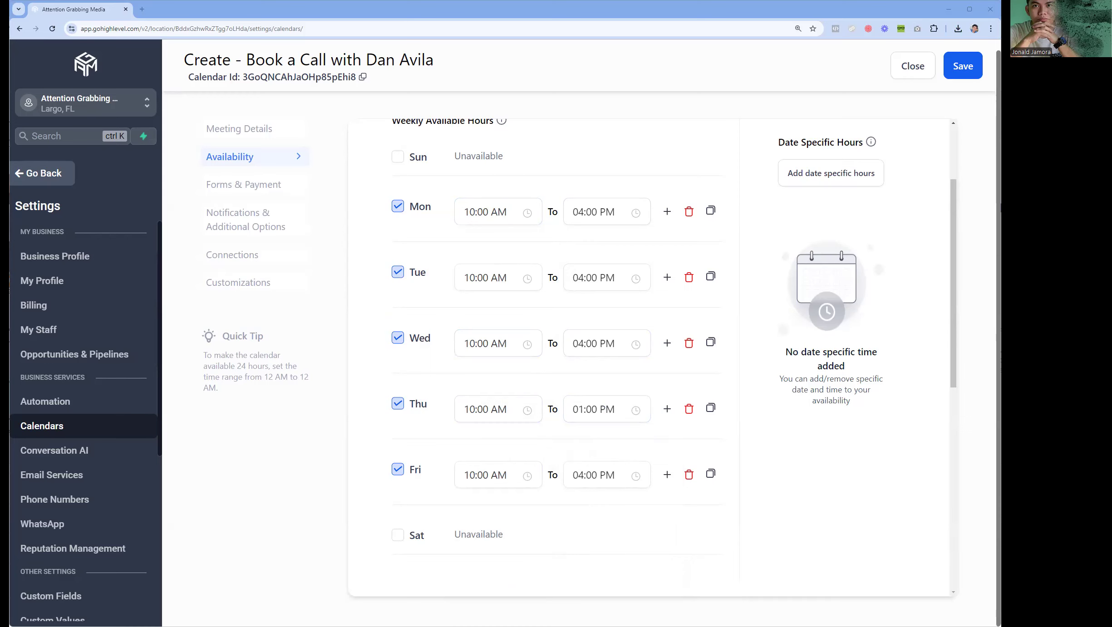
{"action": "scroll", "coordinate": [581, 340], "scroll_direction": "down", "scroll_amount": 5}
- Set the minimum scheduling notice to 1 day
{"action": "mouse_move", "coordinate": [462, 394]}
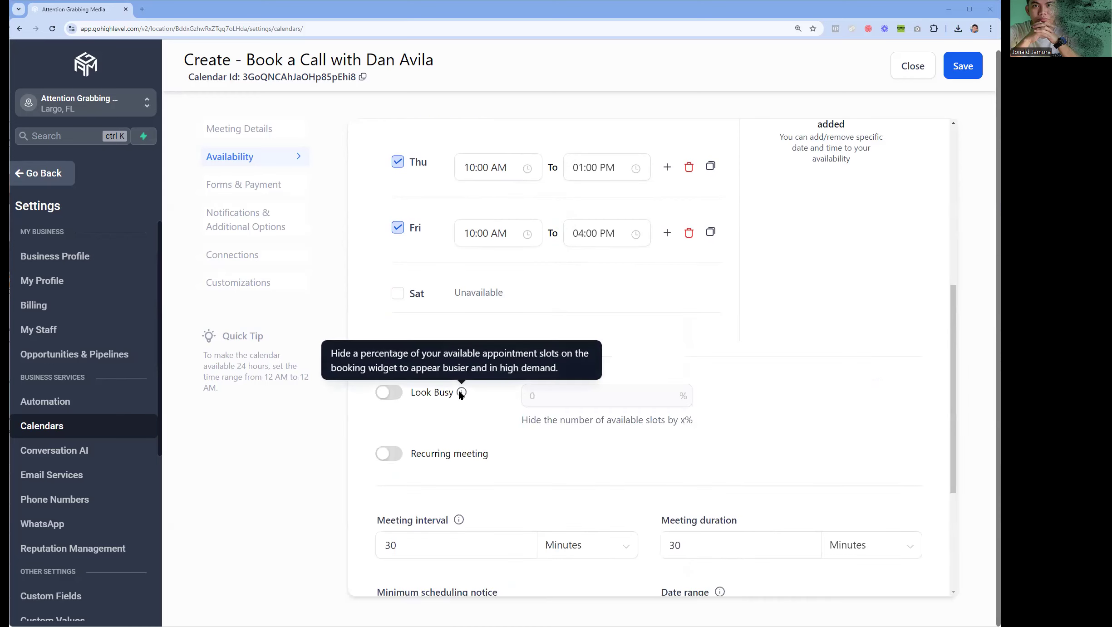
{"action": "scroll", "coordinate": [485, 417], "scroll_direction": "down", "scroll_amount": 5}
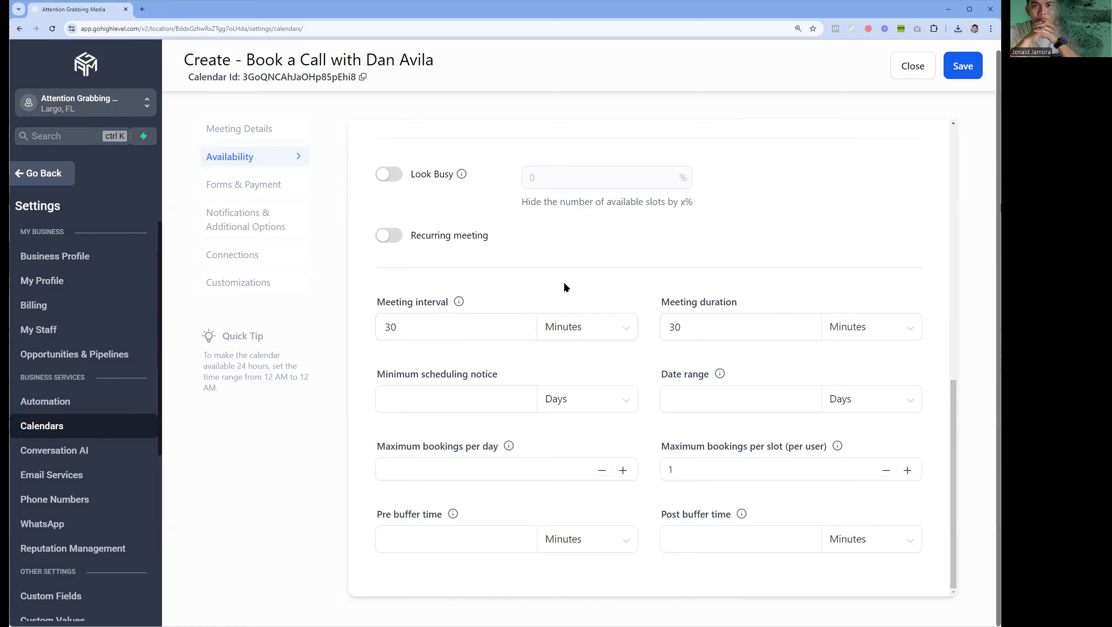
{"action": "left_click", "coordinate": [685, 326]}
{"action": "triple_click", "coordinate": [399, 377]}
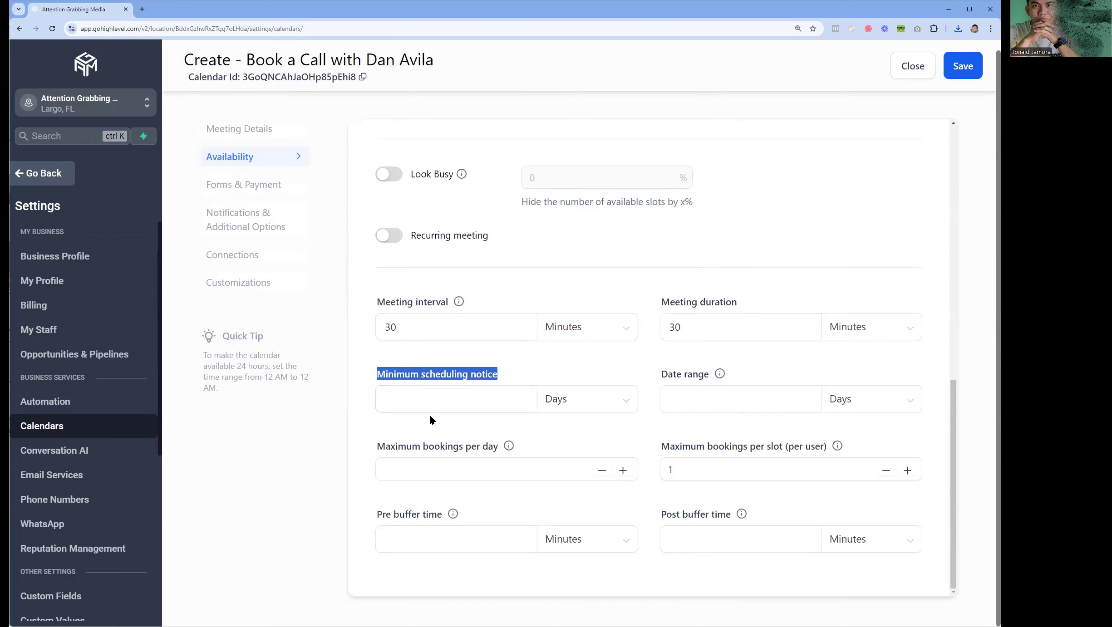
{"action": "left_click", "coordinate": [444, 402]}
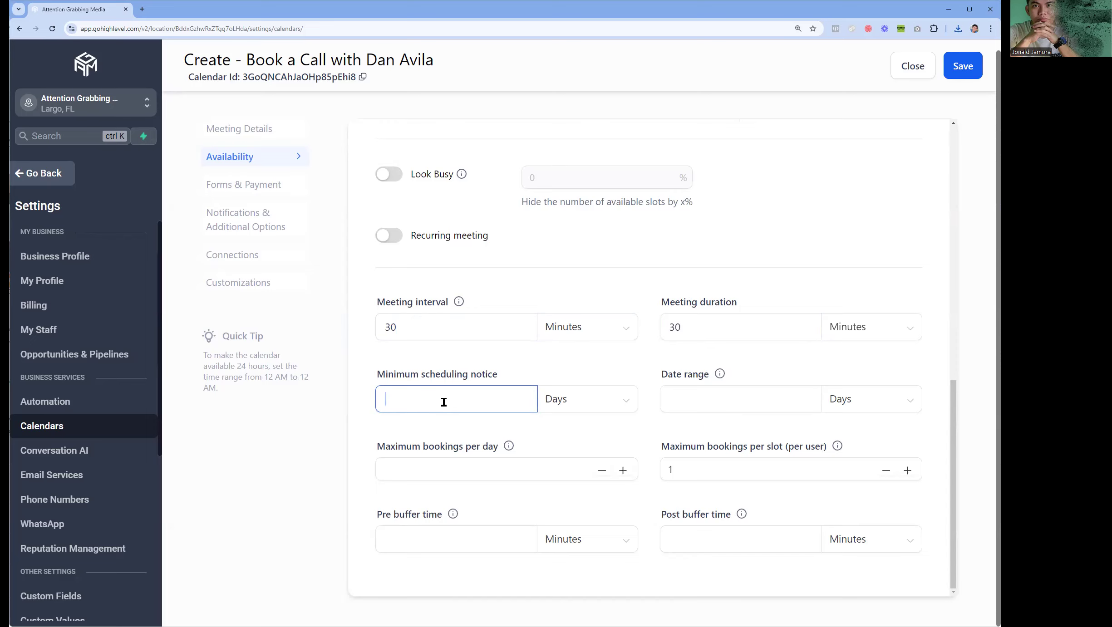
{"action": "type", "text": "1"}
{"action": "left_click", "coordinate": [356, 543]}
{"action": "left_click", "coordinate": [406, 408]}
{"action": "left_click_drag", "start_coordinate": [406, 408], "coordinate": [371, 403]}
{"action": "left_click", "coordinate": [359, 427]}
- Set a 5-day date range, leave maximum bookings per day empty, and save
{"action": "left_click", "coordinate": [720, 407]}
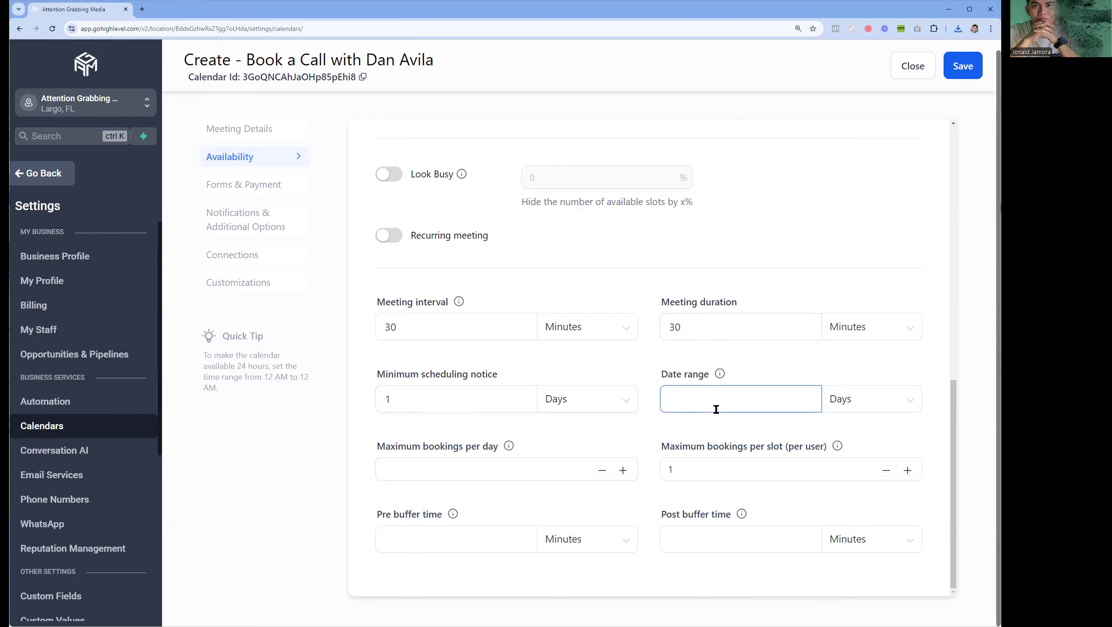
{"action": "type", "text": "5"}
{"action": "left_click", "coordinate": [707, 441]}
{"action": "left_click", "coordinate": [508, 471]}
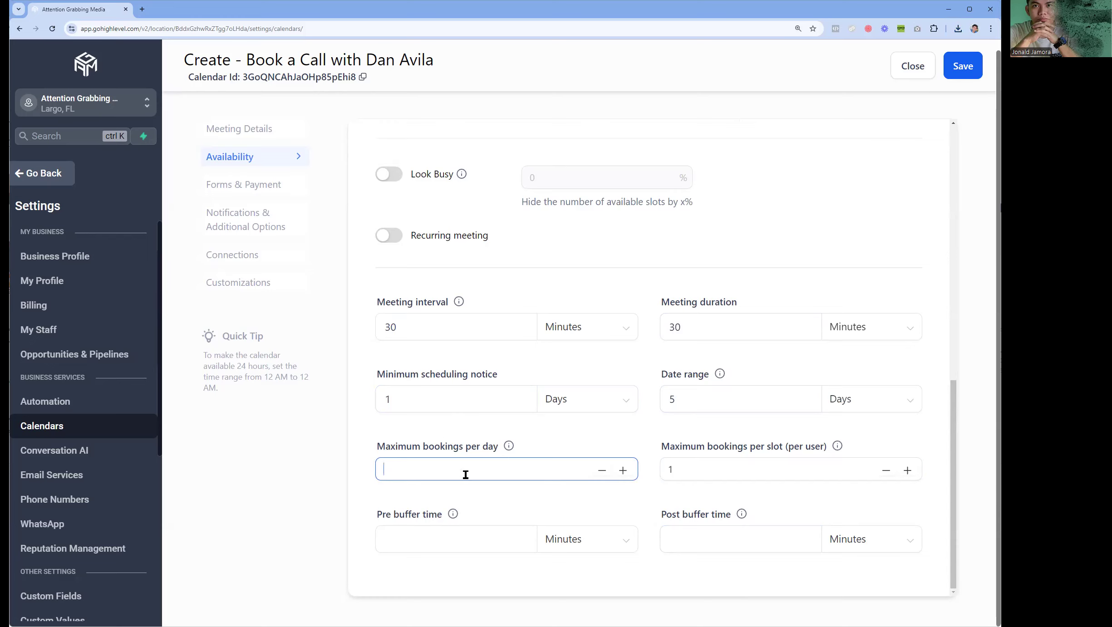
{"action": "type", "text": "10"}
{"action": "key", "text": "BackSpace"}
{"action": "key", "text": "BackSpace"}
{"action": "left_click", "coordinate": [485, 494]}
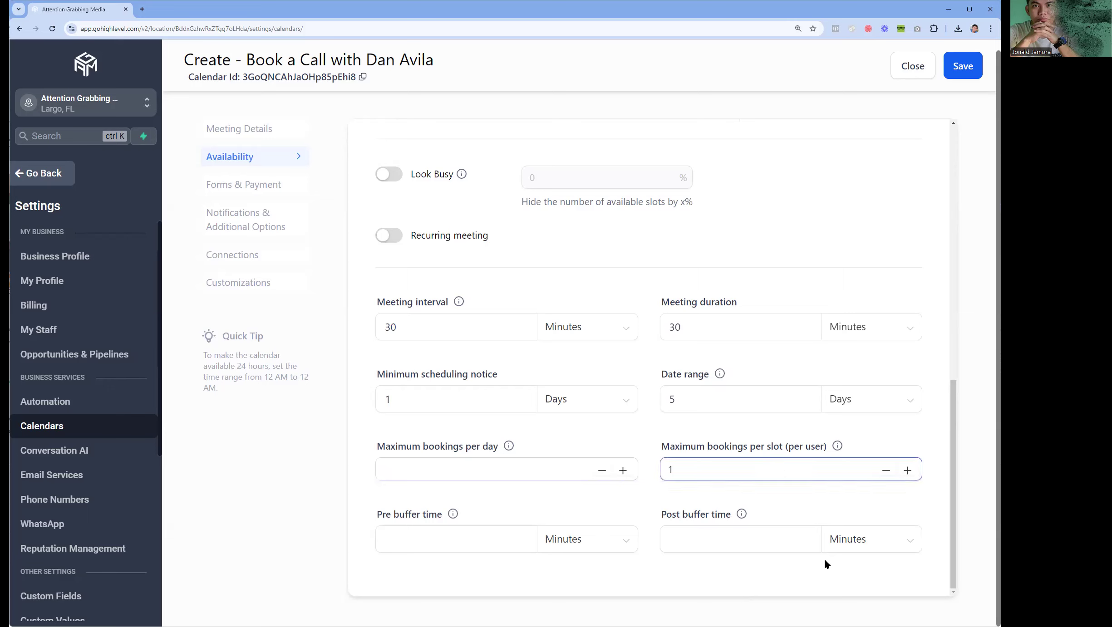
{"action": "left_click", "coordinate": [954, 77]}
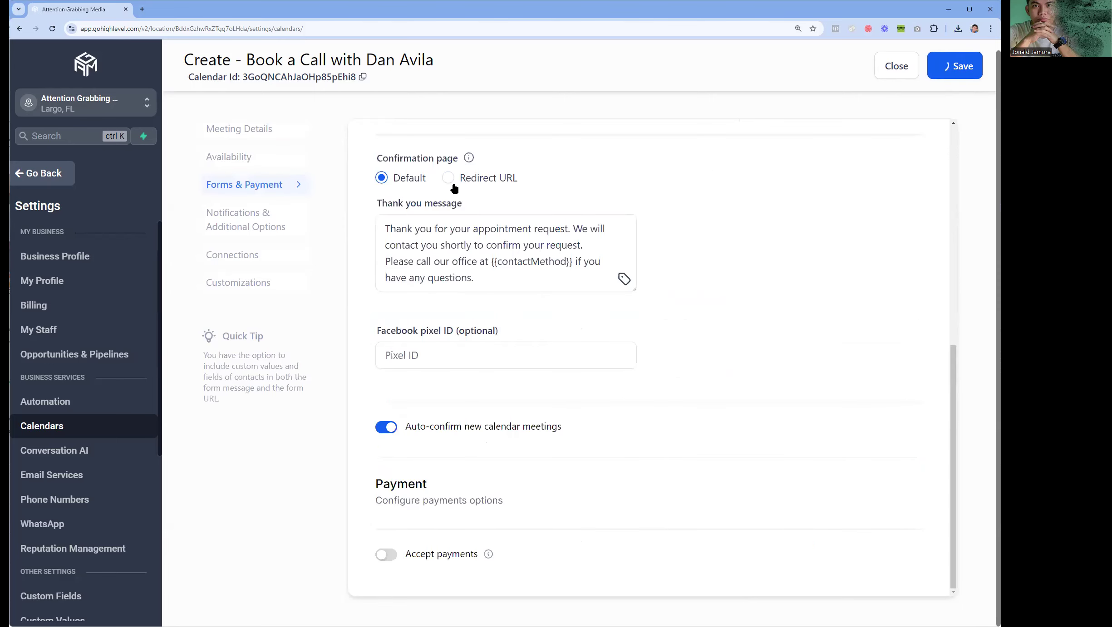
{"action": "scroll", "coordinate": [502, 251], "scroll_direction": "up", "scroll_amount": 3}
{"action": "scroll", "coordinate": [504, 252], "scroll_direction": "up", "scroll_amount": 5}
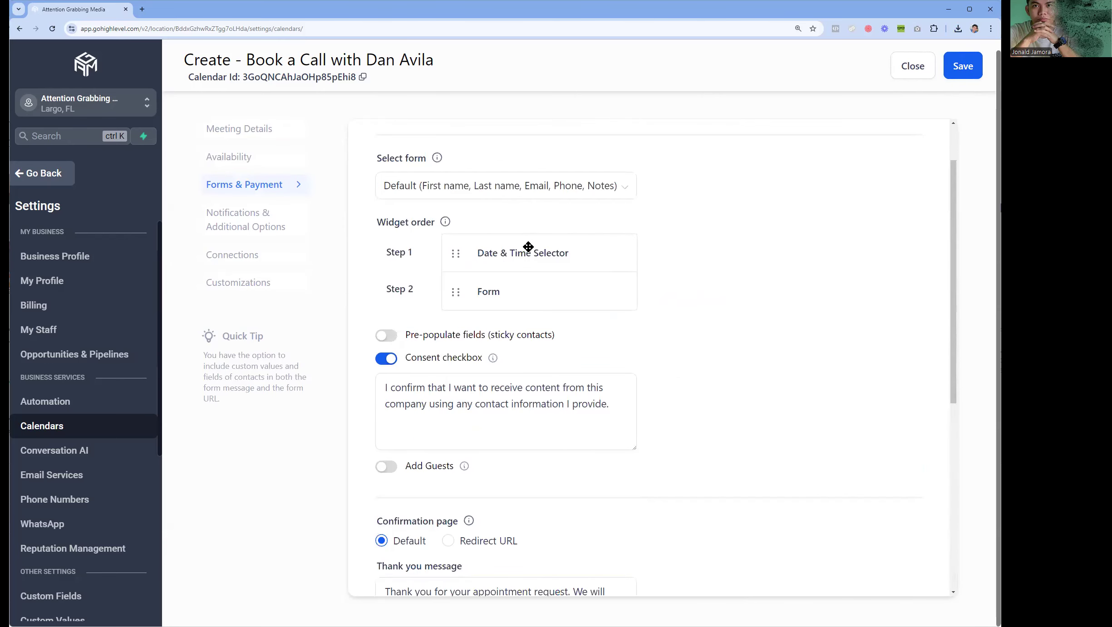
{"action": "left_click", "coordinate": [480, 189]}
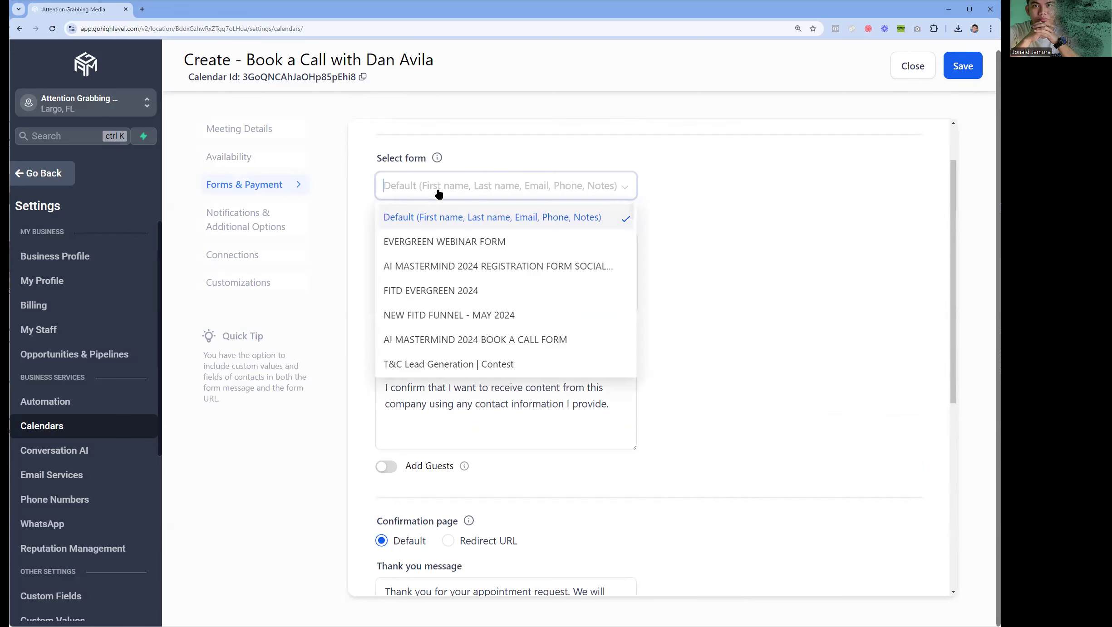
{"action": "left_click", "coordinate": [735, 209]}
{"action": "left_click", "coordinate": [603, 184]}
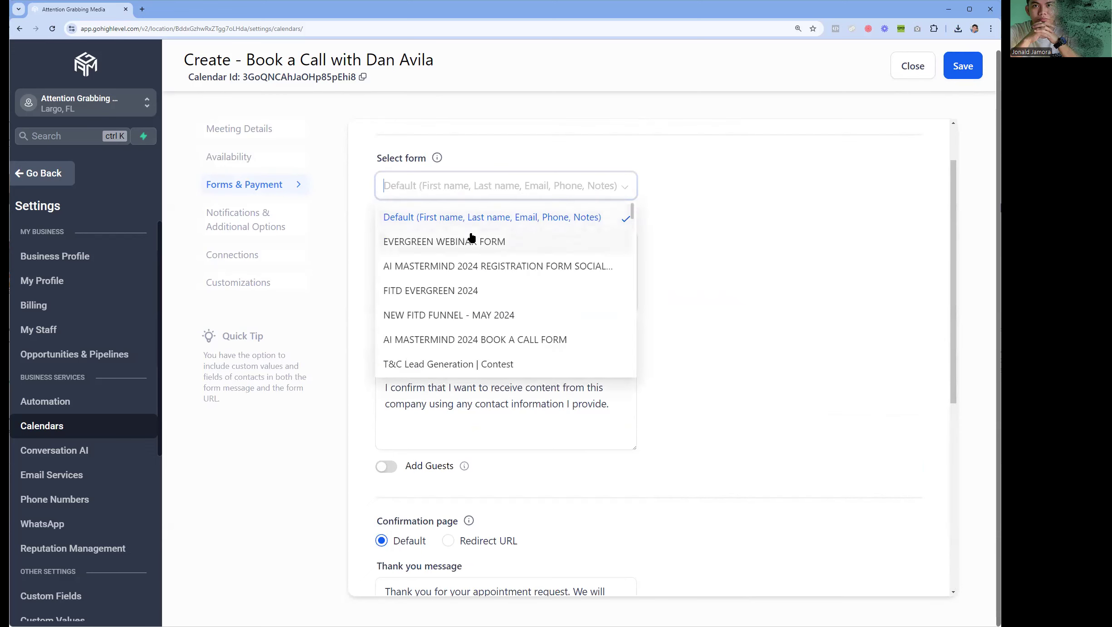
{"action": "scroll", "coordinate": [436, 363], "scroll_direction": "down", "scroll_amount": 3}
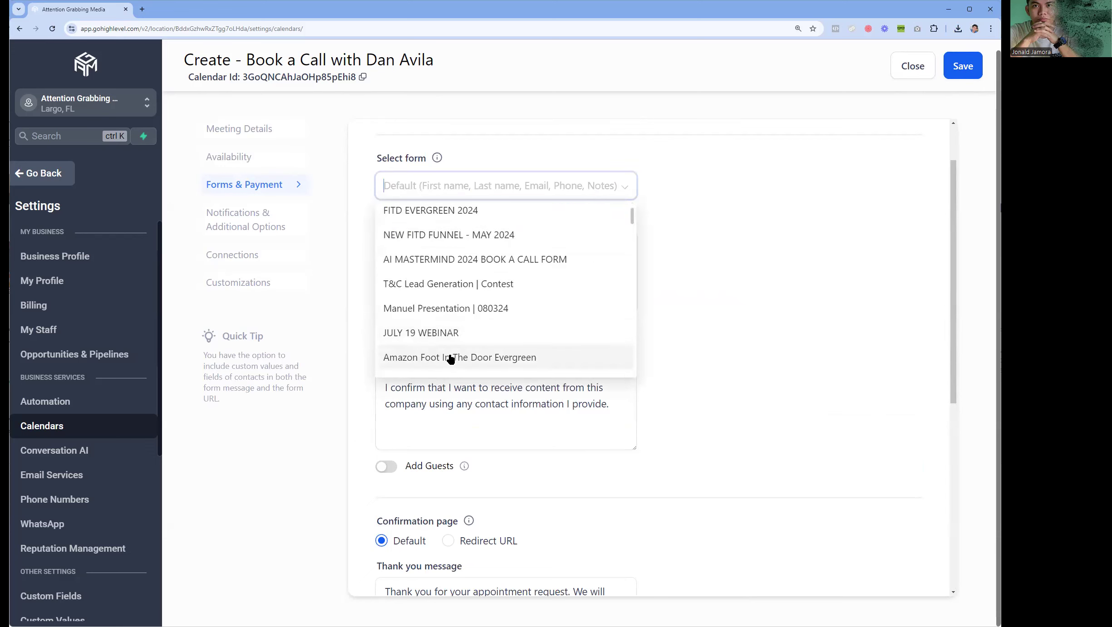
{"action": "scroll", "coordinate": [450, 361], "scroll_direction": "down", "scroll_amount": 10}
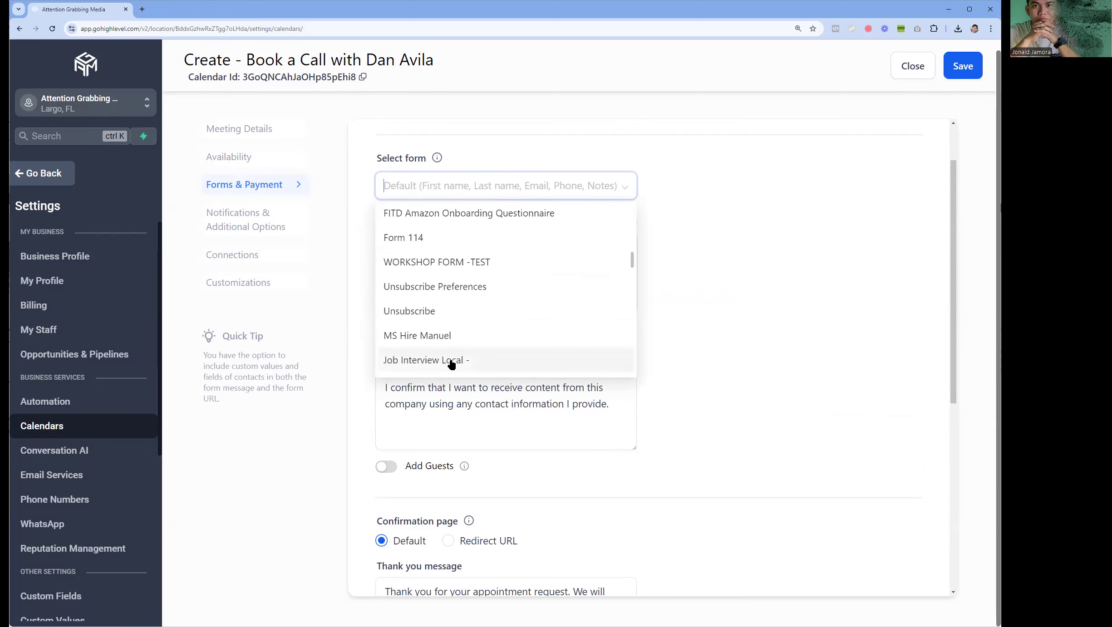
{"action": "scroll", "coordinate": [452, 364], "scroll_direction": "down", "scroll_amount": 10}
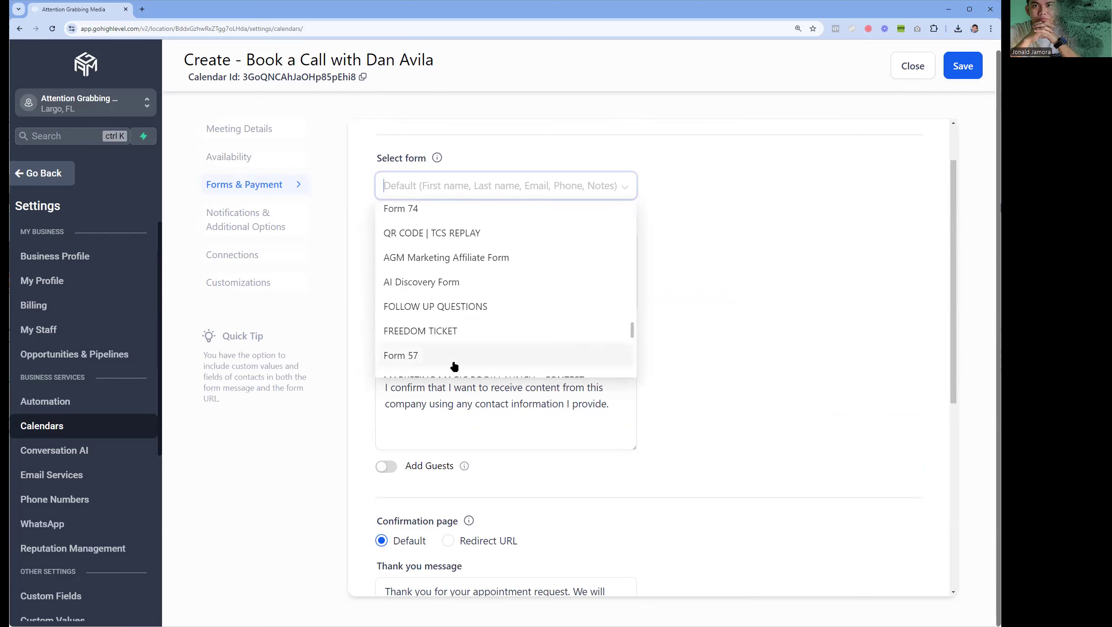
{"action": "type", "text": "Jon"}
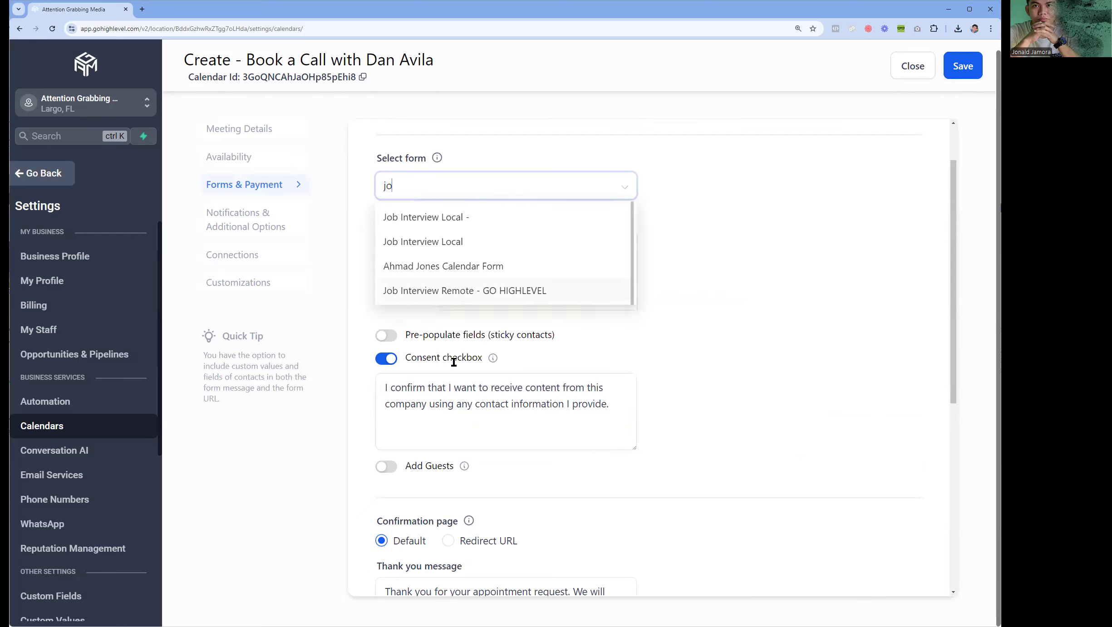
{"action": "left_click", "coordinate": [775, 274]}
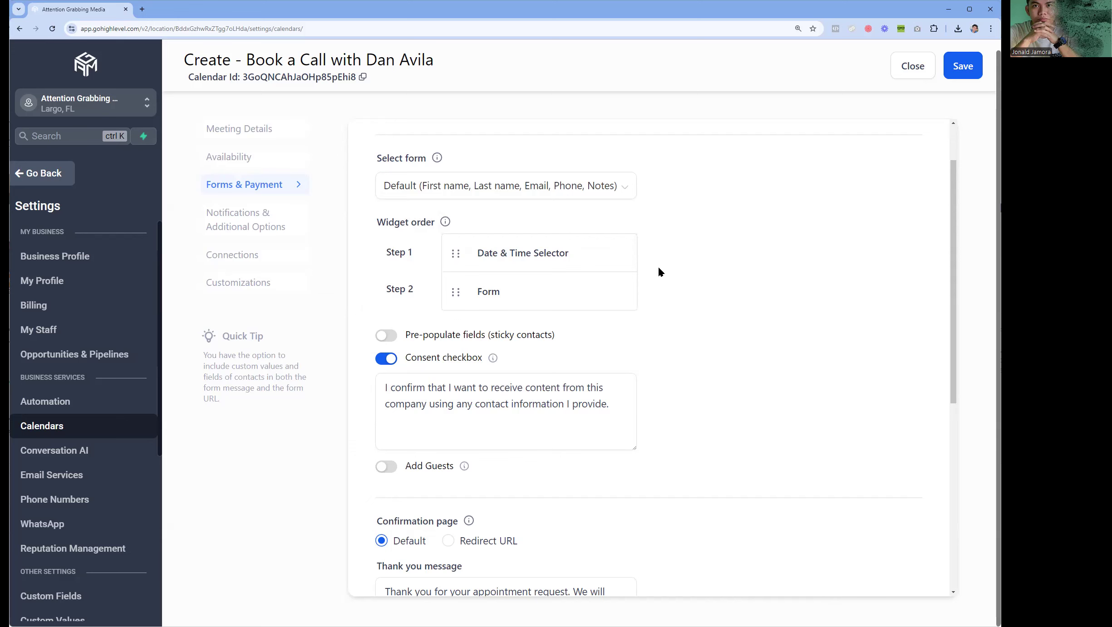
{"action": "scroll", "coordinate": [658, 268], "scroll_direction": "down", "scroll_amount": 3}
- Turn on Pre-populate fields (sticky contacts) for the booking form
{"action": "left_click", "coordinate": [386, 213]}
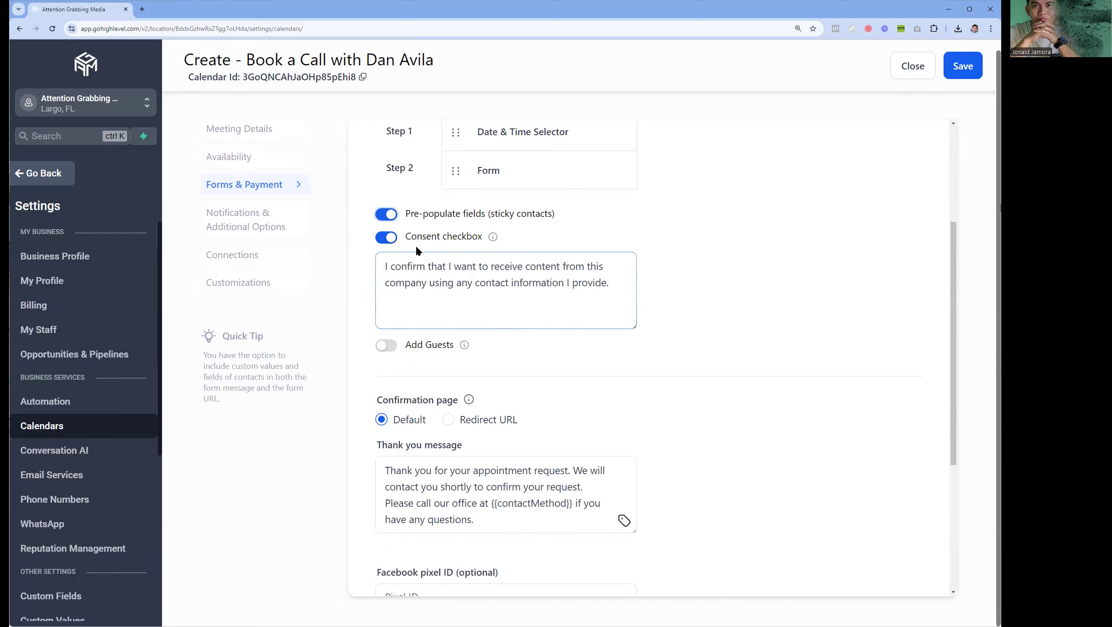
{"action": "scroll", "coordinate": [416, 245], "scroll_direction": "down", "scroll_amount": 3}
{"action": "scroll", "coordinate": [450, 207], "scroll_direction": "up", "scroll_amount": 3}
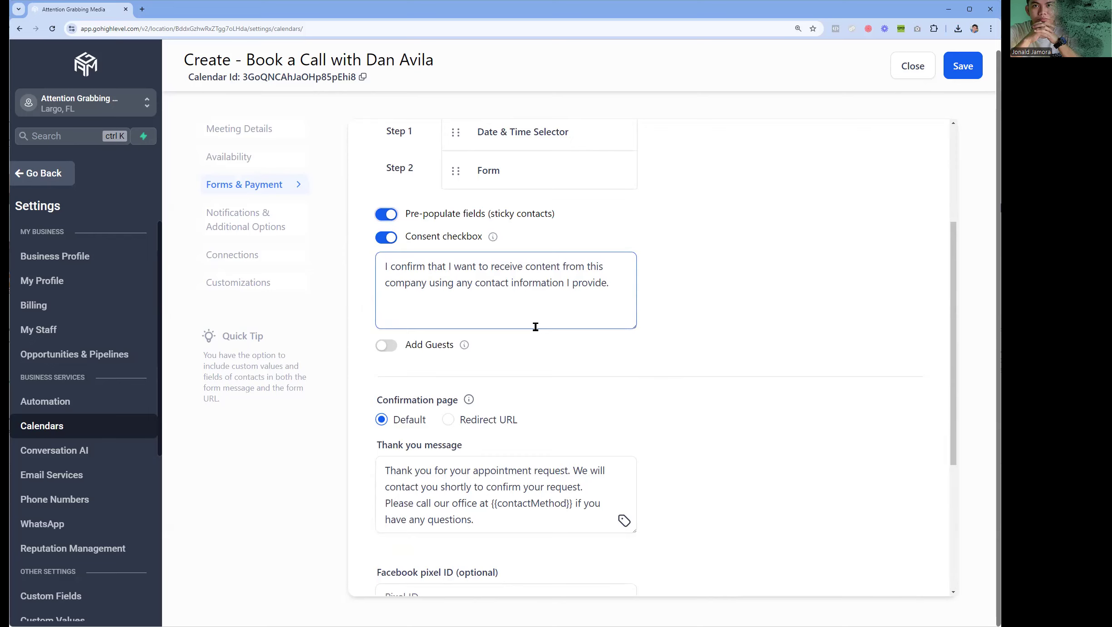
{"action": "scroll", "coordinate": [536, 327], "scroll_direction": "down", "scroll_amount": 3}
- Try the Add Guests options (guest count, name and email), then switch guest adding off
{"action": "left_click", "coordinate": [384, 227]}
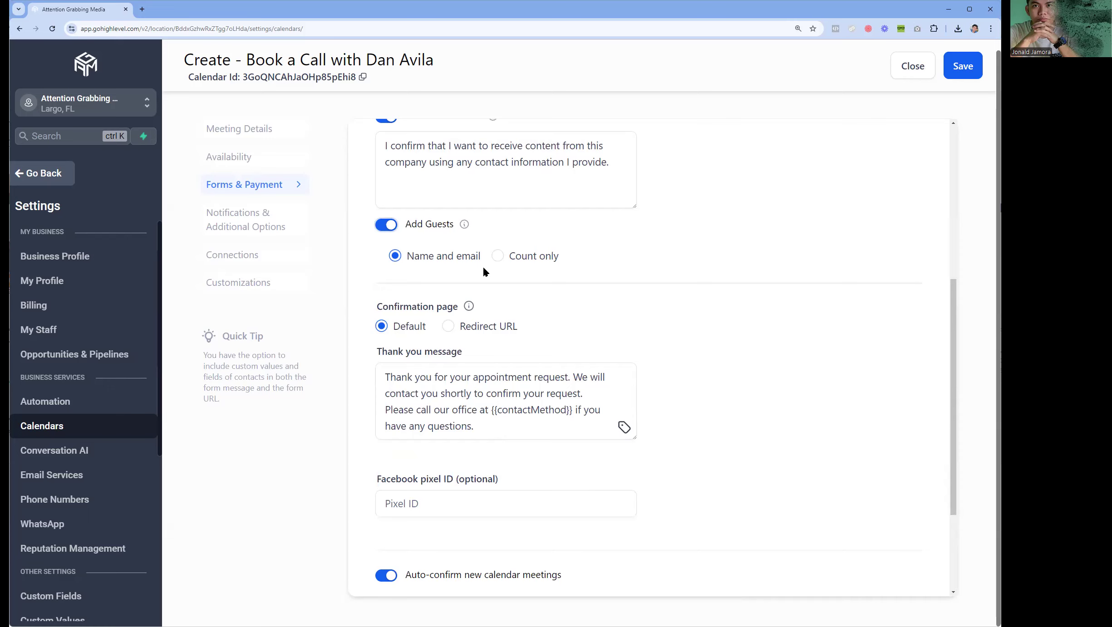
{"action": "mouse_move", "coordinate": [463, 231]}
{"action": "left_click", "coordinate": [521, 257]}
{"action": "left_click", "coordinate": [439, 256]}
{"action": "left_click", "coordinate": [396, 223]}
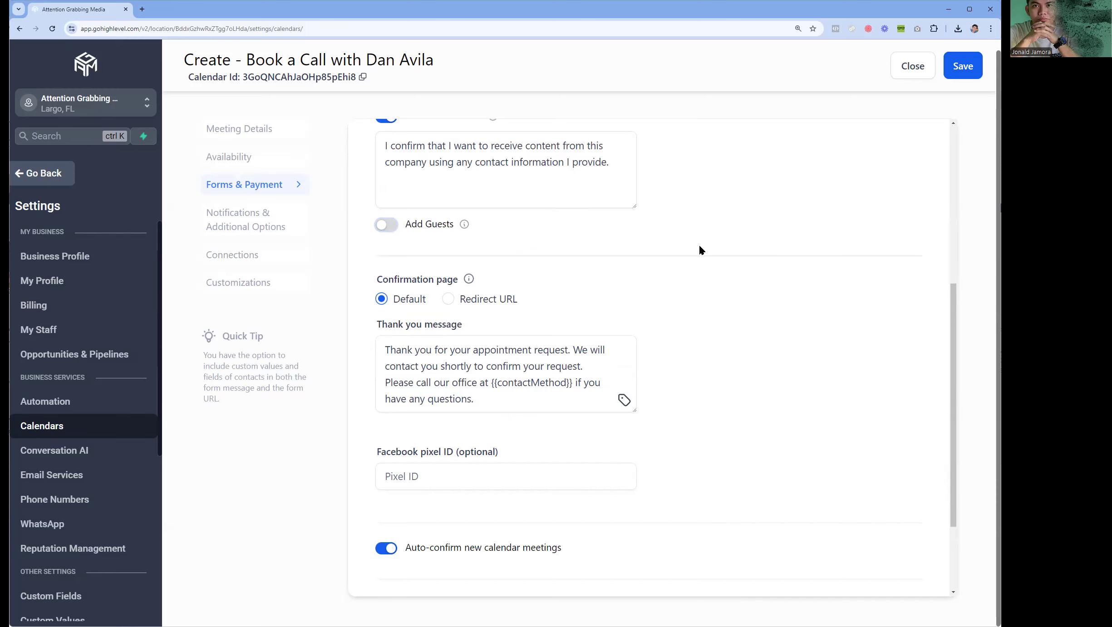
- Keep the Default confirmation page rather than a Redirect URL, and save Forms & Payment settings
{"action": "scroll", "coordinate": [644, 268], "scroll_direction": "down", "scroll_amount": 3}
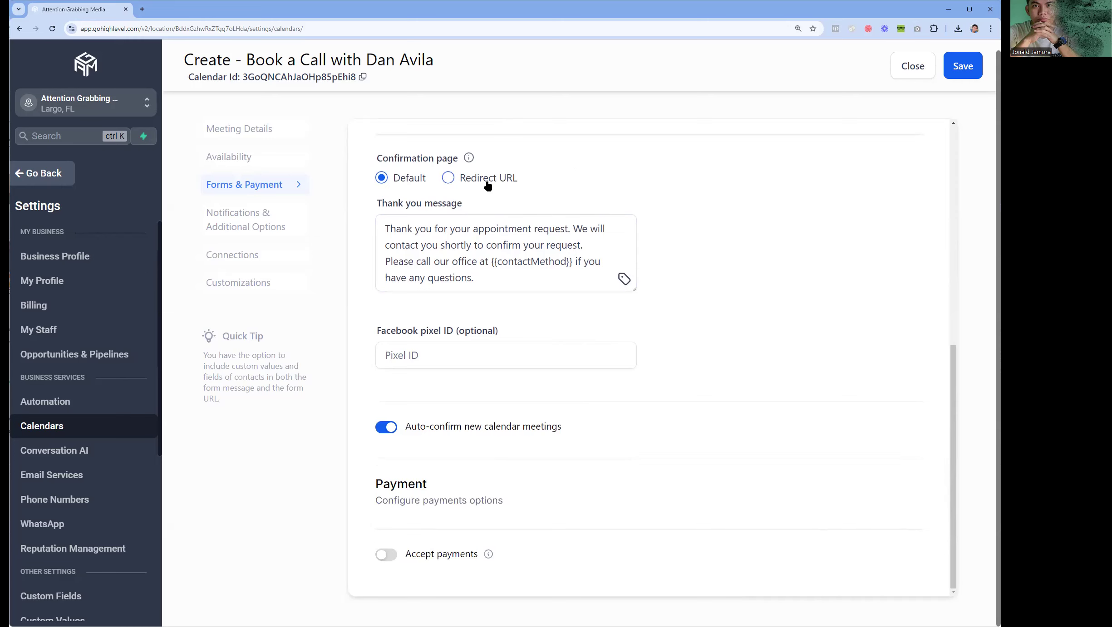
{"action": "left_click", "coordinate": [487, 182]}
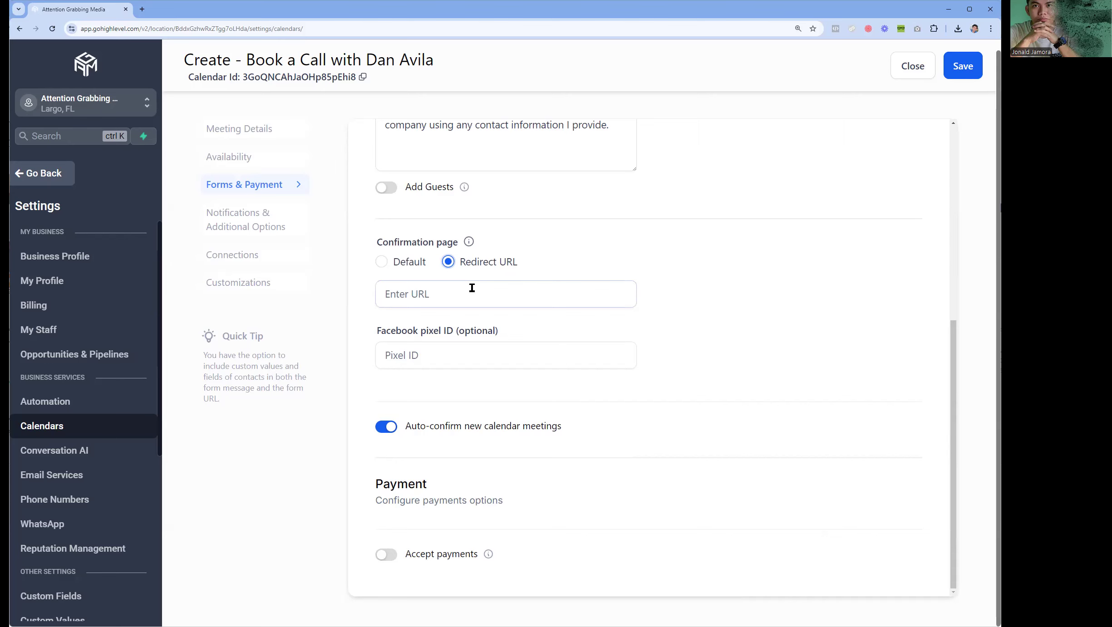
{"action": "left_click", "coordinate": [381, 262]}
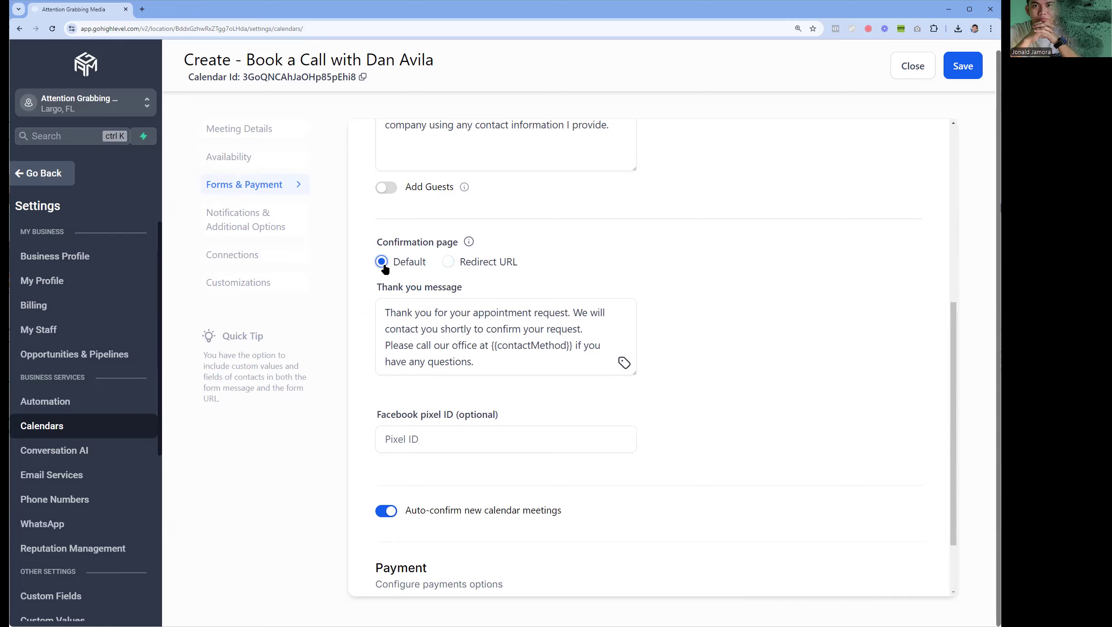
{"action": "scroll", "coordinate": [527, 365], "scroll_direction": "down", "scroll_amount": 2}
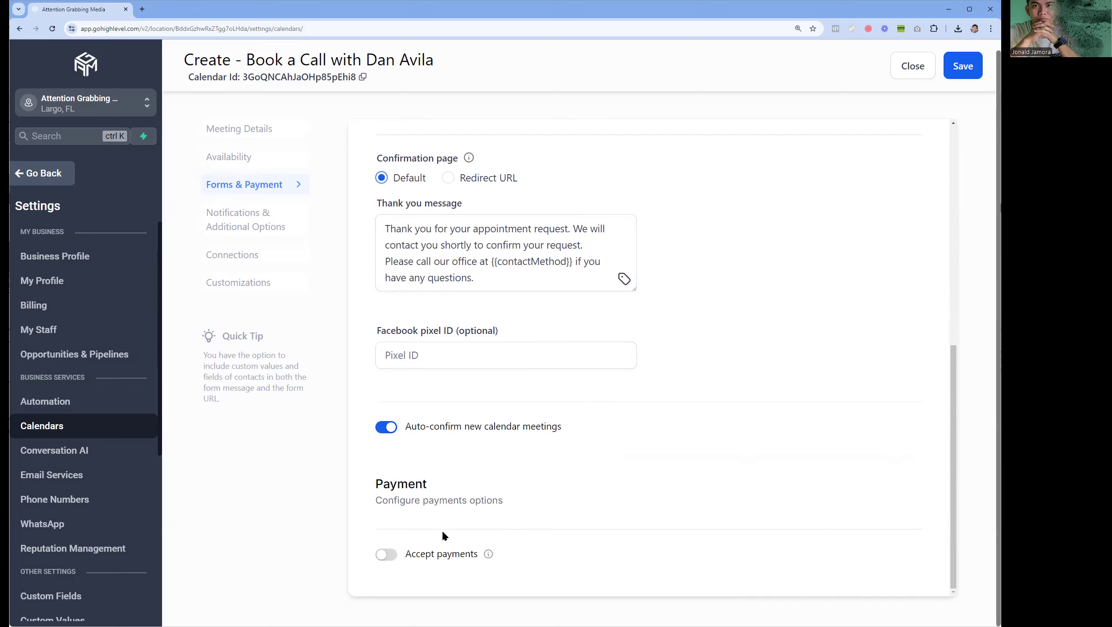
{"action": "left_click", "coordinate": [958, 68]}
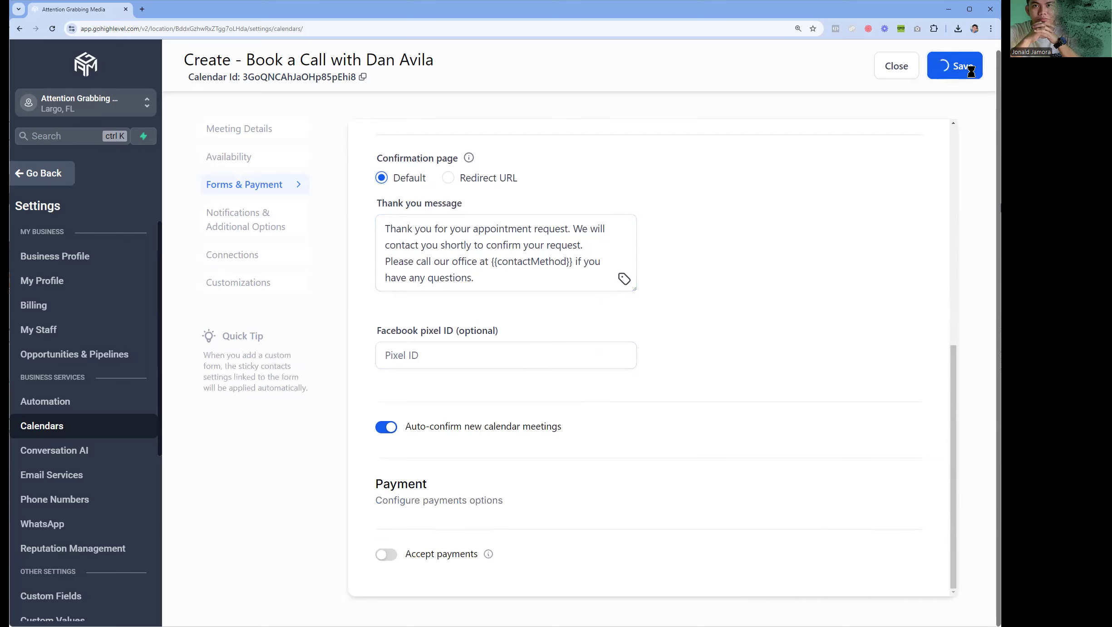
{"action": "scroll", "coordinate": [676, 268], "scroll_direction": "up", "scroll_amount": 3}
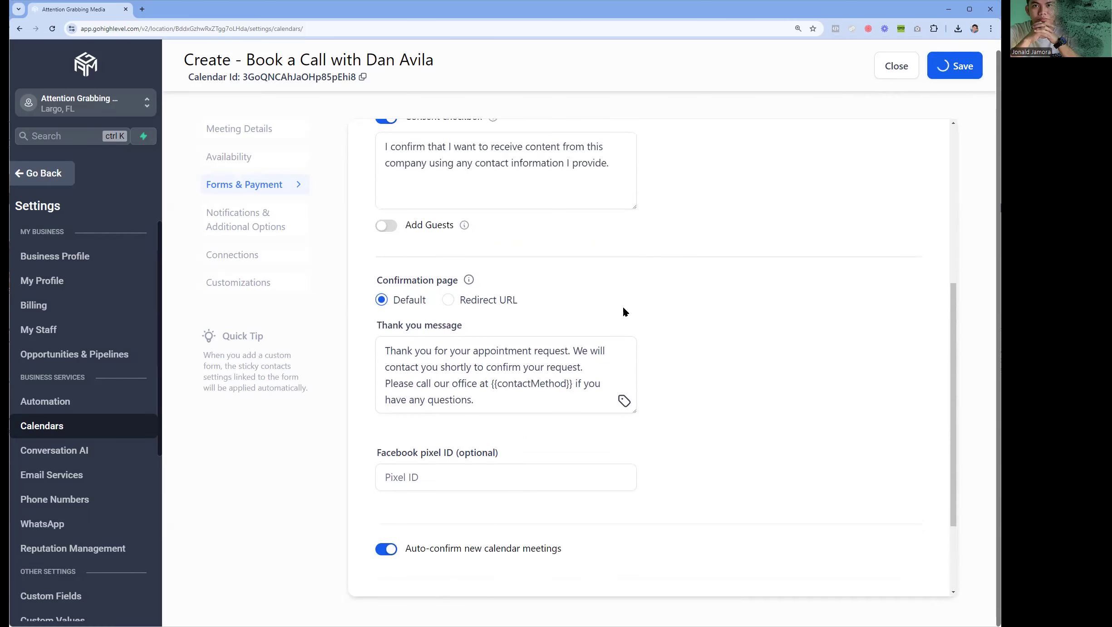
{"action": "scroll", "coordinate": [623, 308], "scroll_direction": "up", "scroll_amount": 7}
- Send Acknowledgement email notifications to the contact and assigned user, with no additional email addresses
{"action": "scroll", "coordinate": [624, 309], "scroll_direction": "down", "scroll_amount": 10}
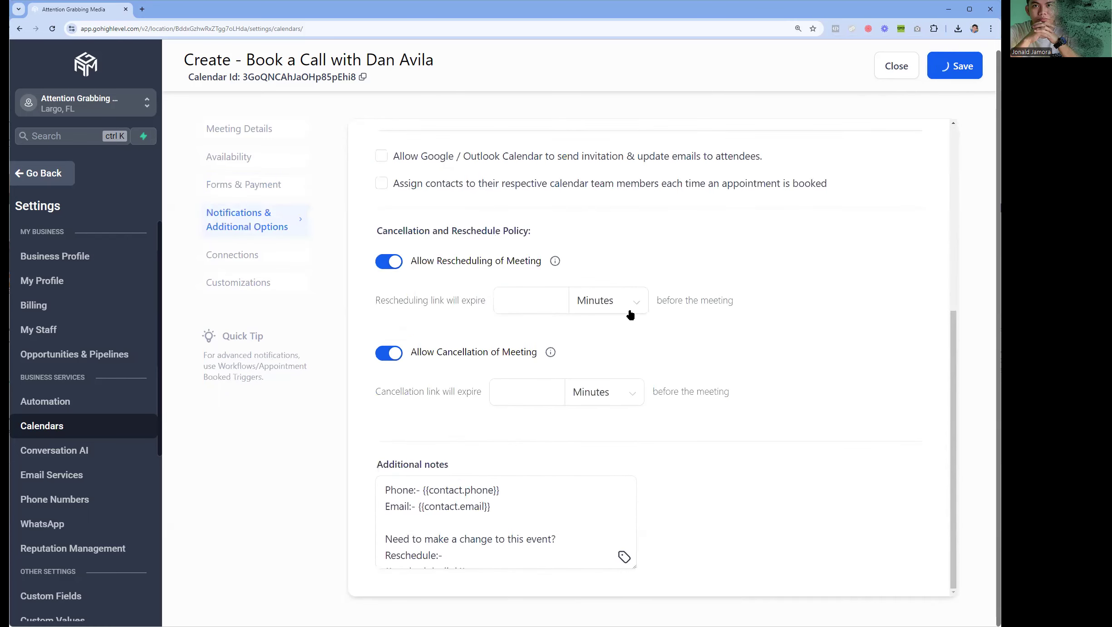
{"action": "scroll", "coordinate": [493, 277], "scroll_direction": "up", "scroll_amount": 7}
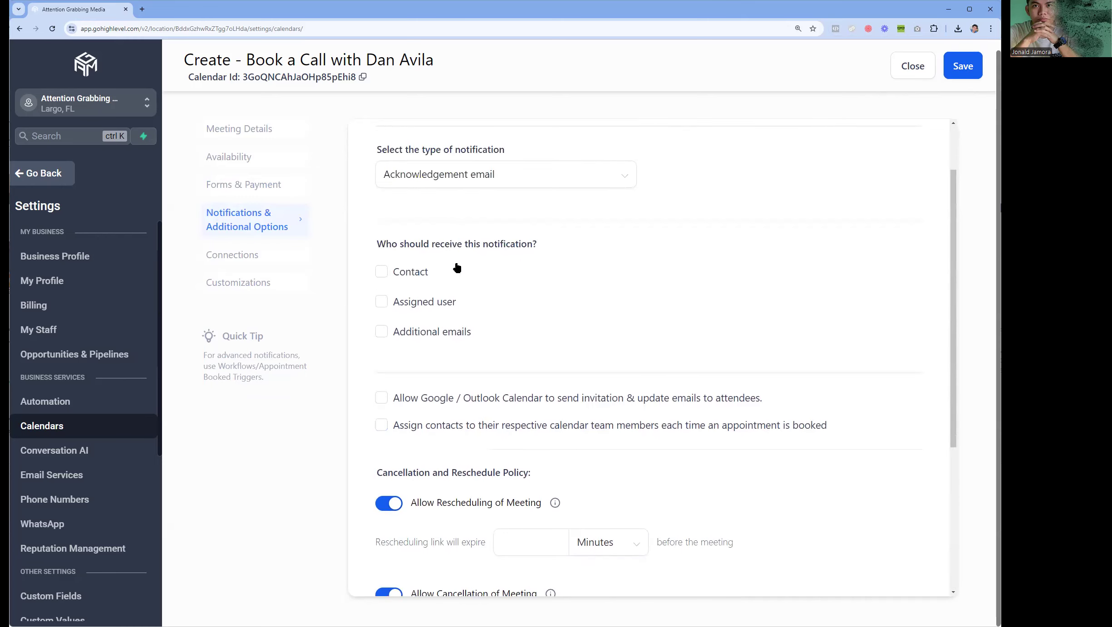
{"action": "left_click", "coordinate": [558, 249]}
{"action": "left_click", "coordinate": [454, 282]}
{"action": "left_click", "coordinate": [381, 347]}
{"action": "left_click", "coordinate": [407, 378]}
{"action": "left_click", "coordinate": [412, 410]}
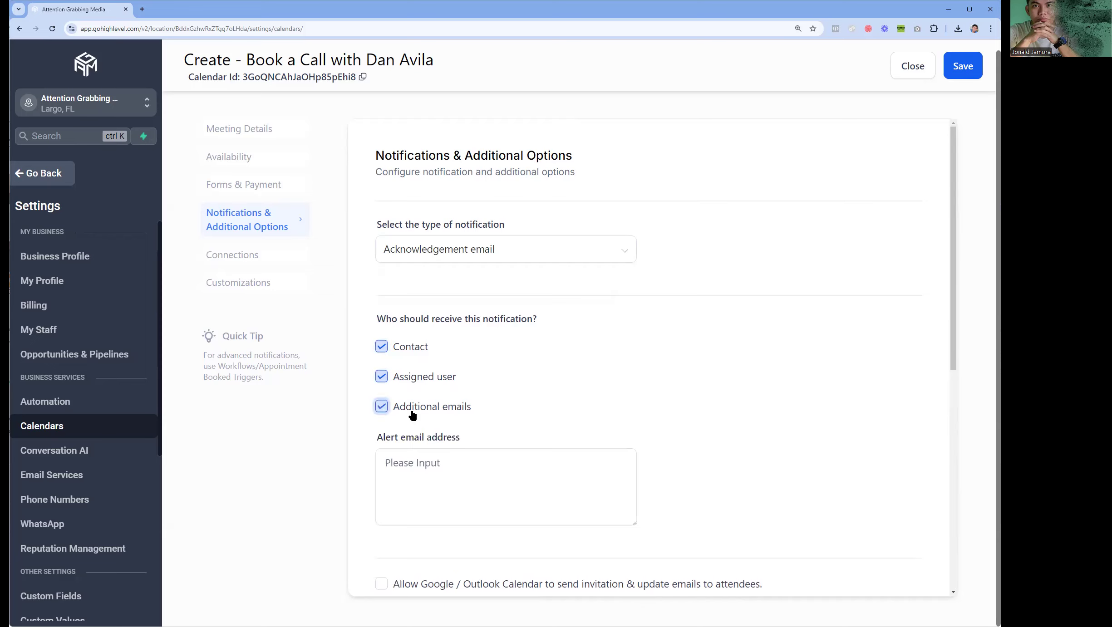
{"action": "left_click", "coordinate": [441, 477]}
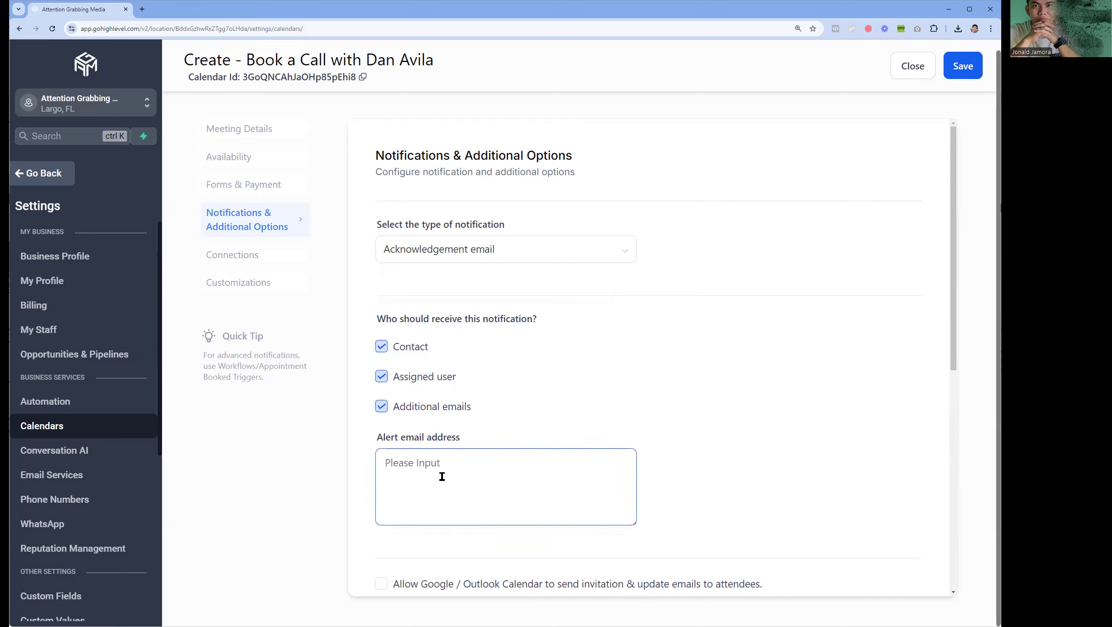
{"action": "left_click", "coordinate": [405, 409]}
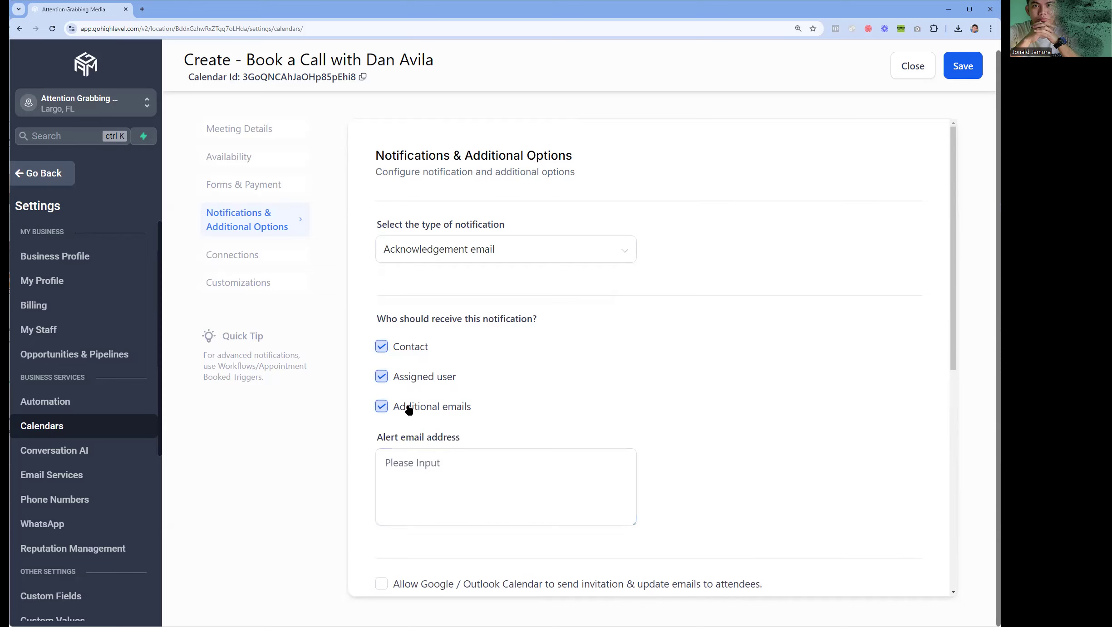
{"action": "left_click", "coordinate": [411, 410]}
- Let Google/Outlook Calendar send invitations, check the link expiry options, and save the settings
{"action": "scroll", "coordinate": [427, 381], "scroll_direction": "down", "scroll_amount": 3}
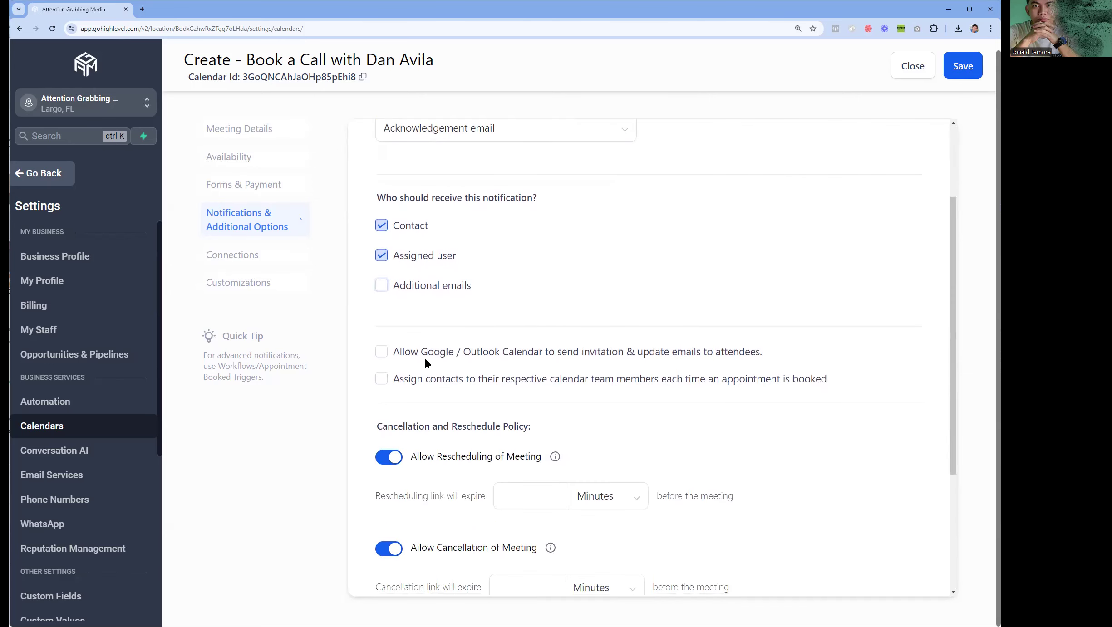
{"action": "left_click", "coordinate": [422, 357]}
{"action": "left_click", "coordinate": [384, 380]}
{"action": "left_click", "coordinate": [385, 383]}
{"action": "scroll", "coordinate": [507, 387], "scroll_direction": "down", "scroll_amount": 4}
{"action": "left_click", "coordinate": [496, 384]}
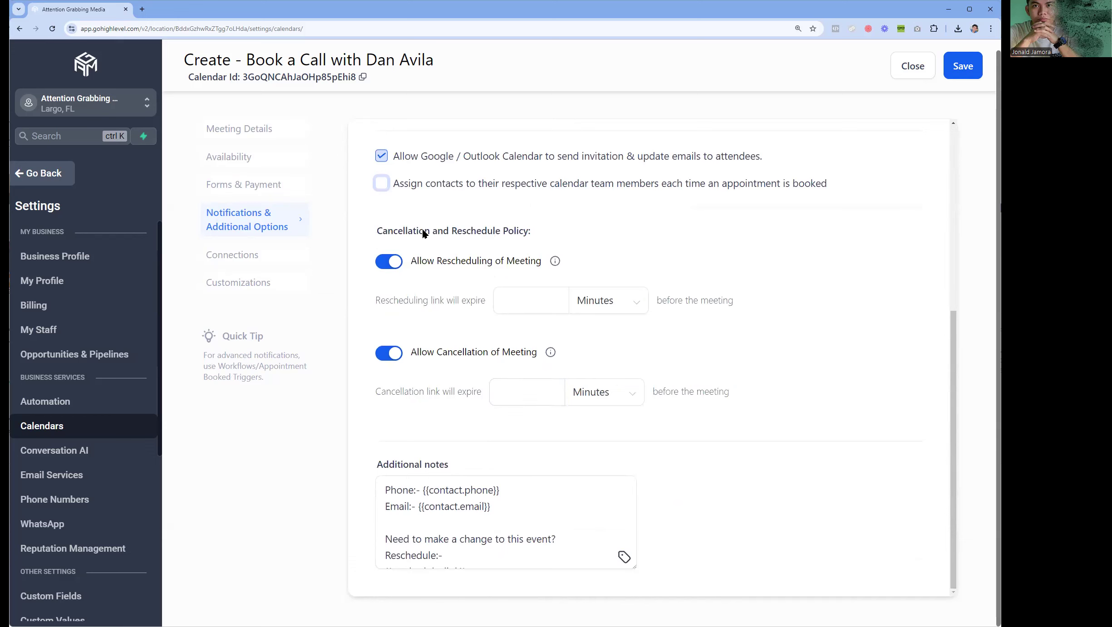
{"action": "triple_click", "coordinate": [479, 269]}
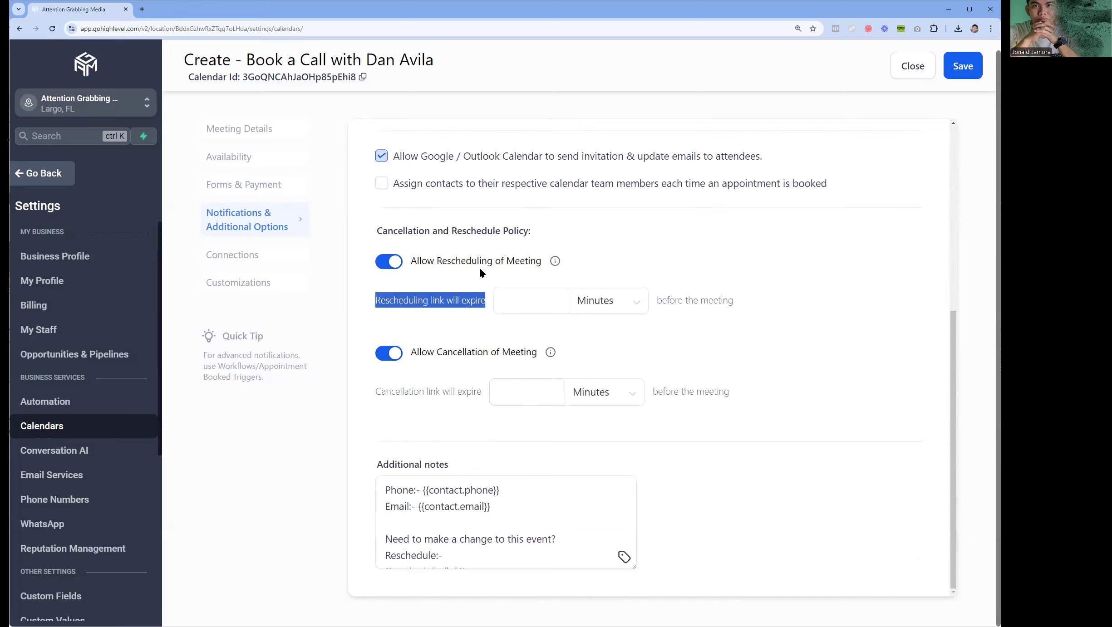
{"action": "left_click", "coordinate": [795, 347]}
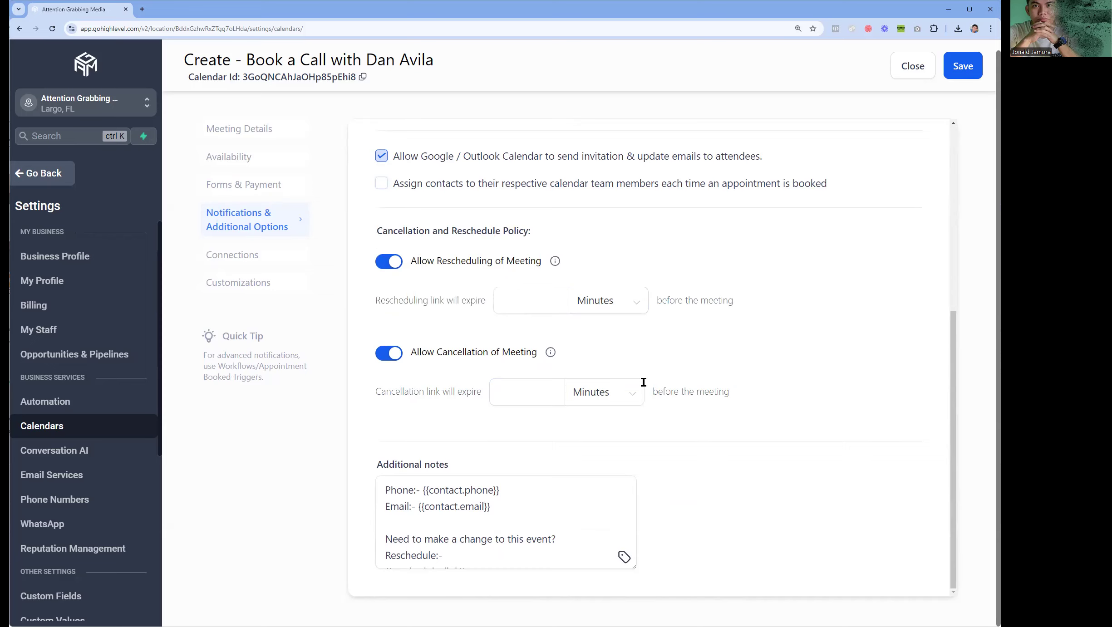
{"action": "left_click", "coordinate": [959, 74]}
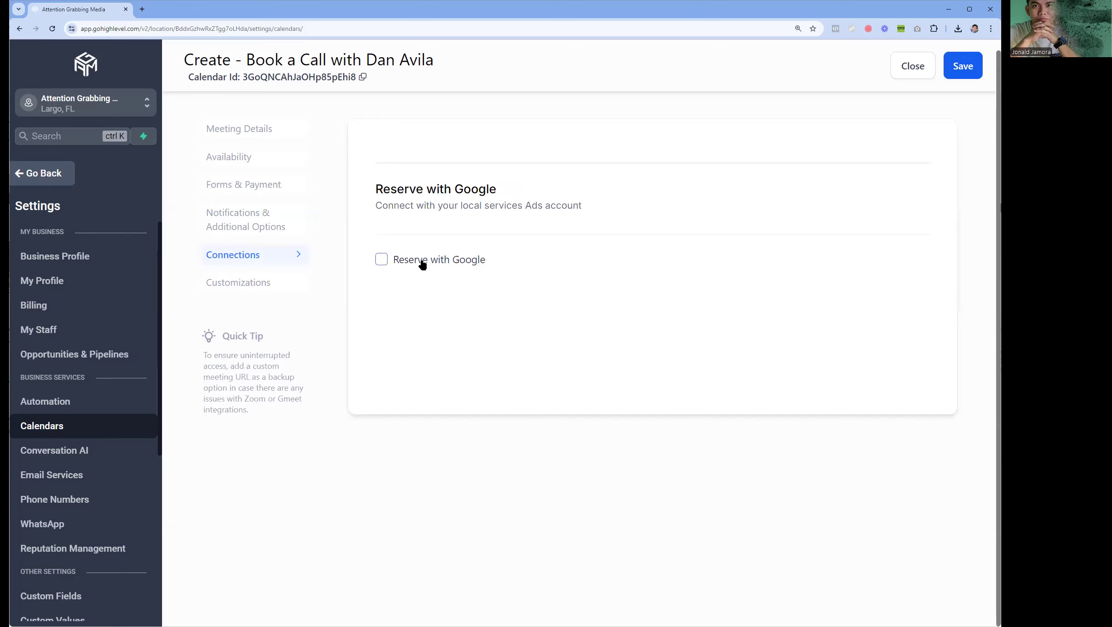
- Save the calendar from the Reserve with Google connections section
{"action": "left_click_drag", "start_coordinate": [377, 190], "coordinate": [591, 216]}
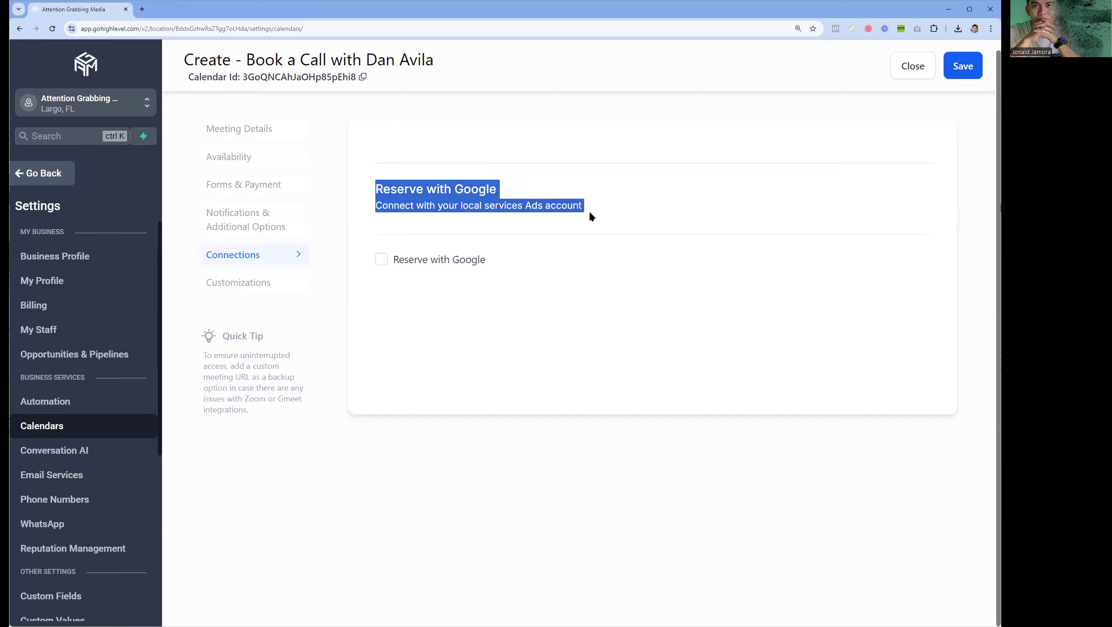
{"action": "left_click", "coordinate": [963, 68]}
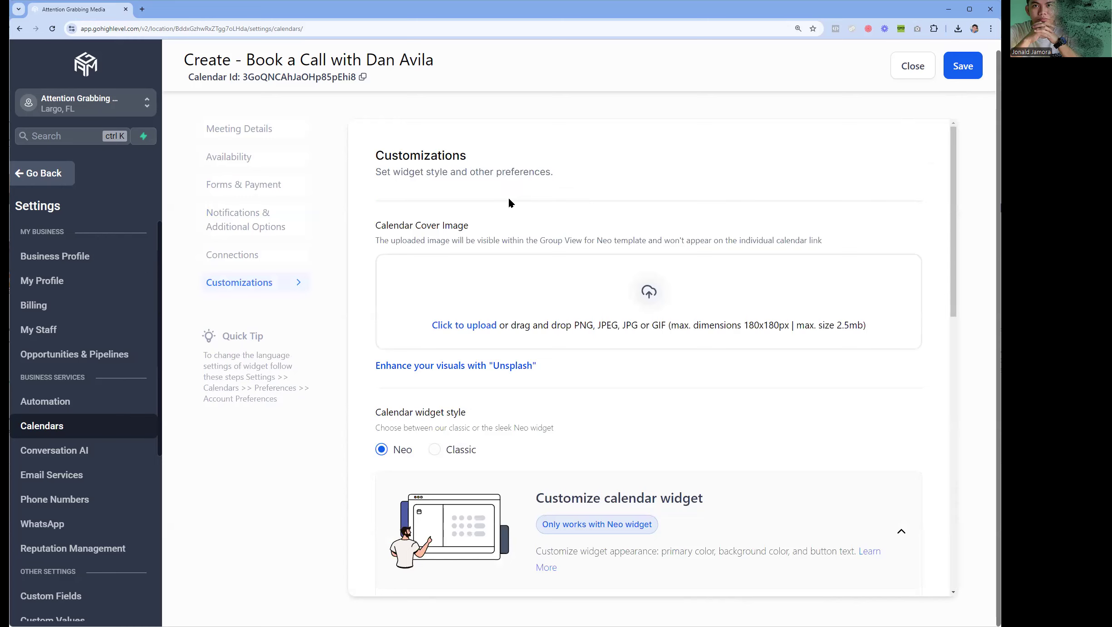
{"action": "scroll", "coordinate": [523, 219], "scroll_direction": "down", "scroll_amount": 3}
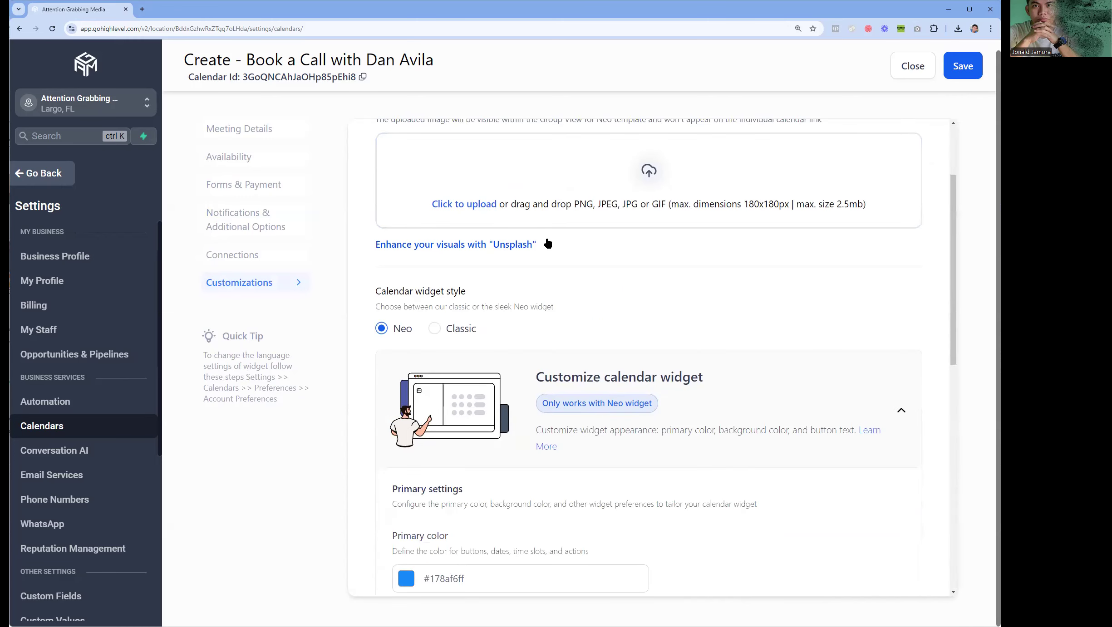
{"action": "scroll", "coordinate": [548, 244], "scroll_direction": "up", "scroll_amount": 3}
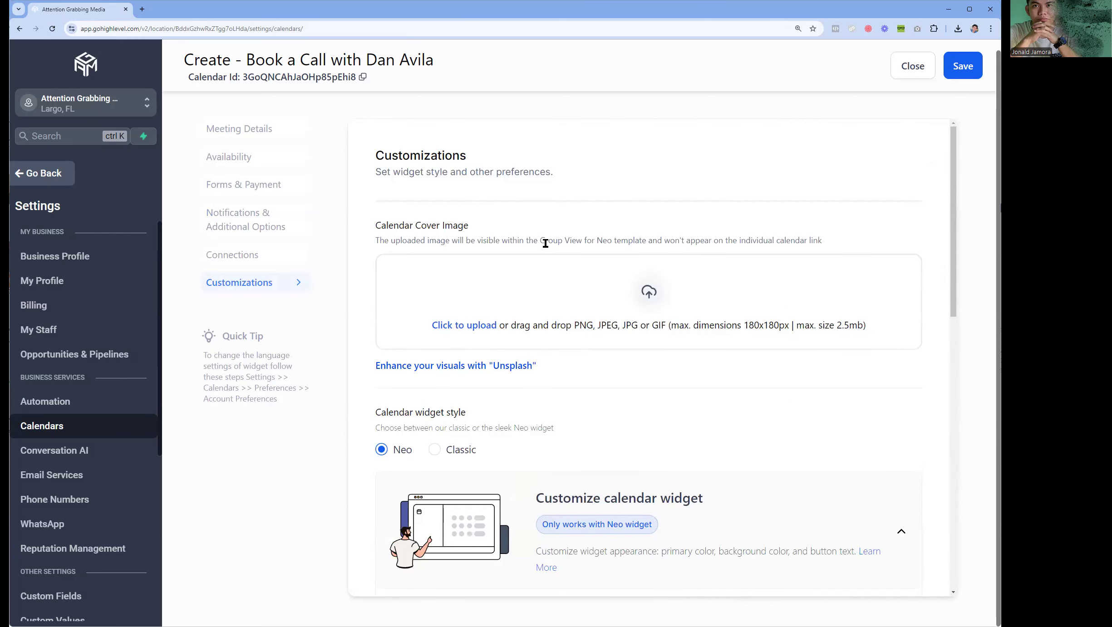
- In Customizations, skip the cover image upload and keep the Neo widget style
{"action": "left_click", "coordinate": [653, 297]}
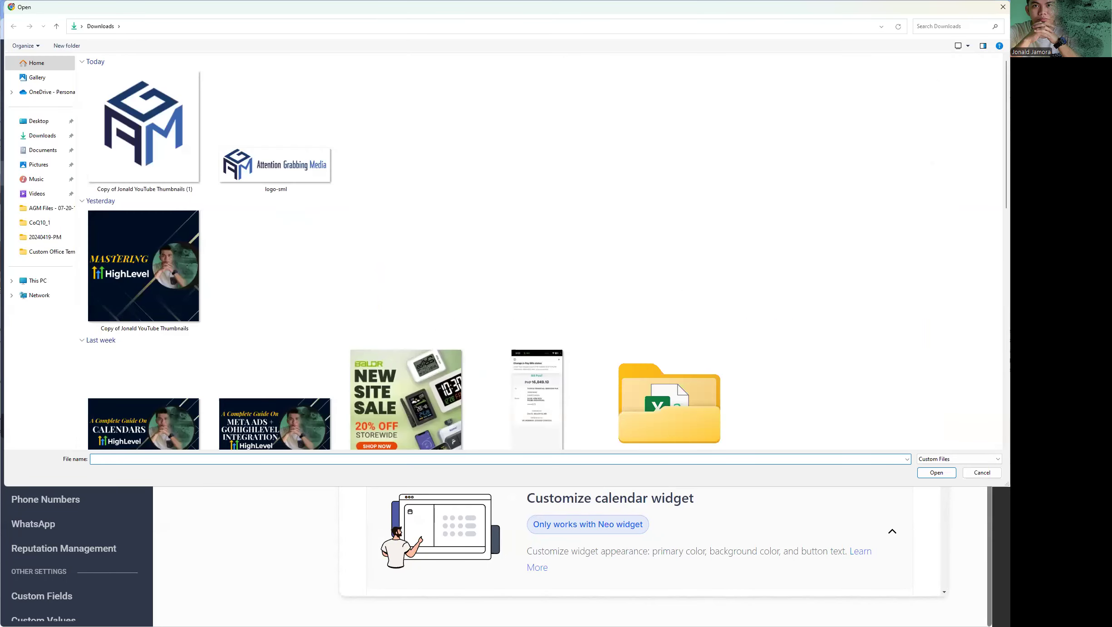
{"action": "key", "text": "Escape"}
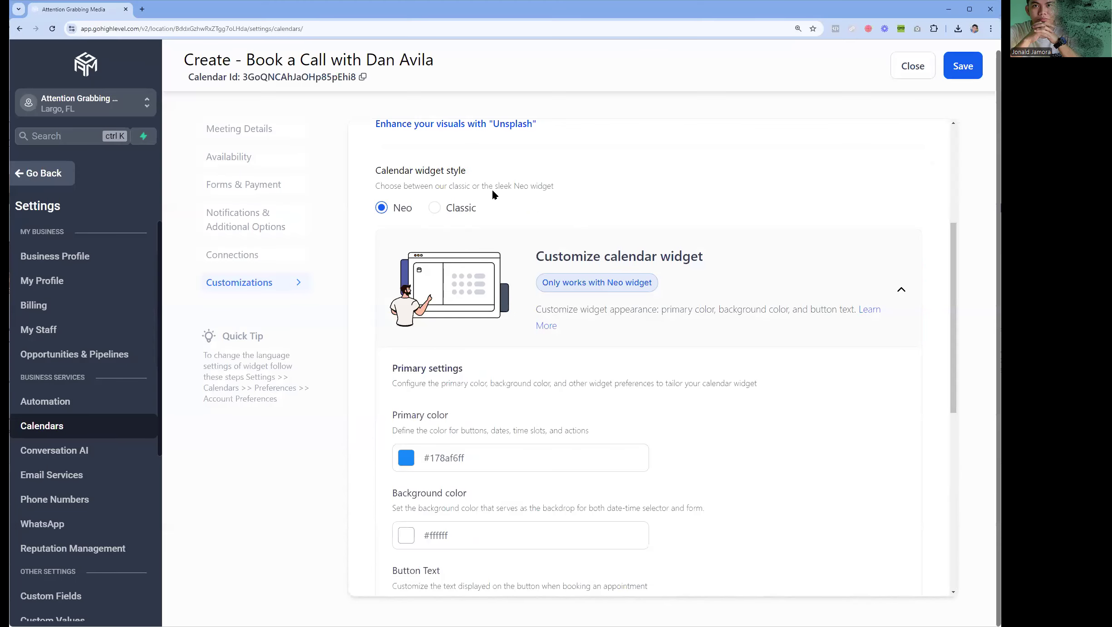
{"action": "left_click", "coordinate": [435, 208]}
{"action": "left_click", "coordinate": [401, 212]}
{"action": "scroll", "coordinate": [631, 268], "scroll_direction": "down", "scroll_amount": 3}
{"action": "scroll", "coordinate": [571, 291], "scroll_direction": "up", "scroll_amount": 3}
{"action": "scroll", "coordinate": [588, 303], "scroll_direction": "down", "scroll_amount": 6}
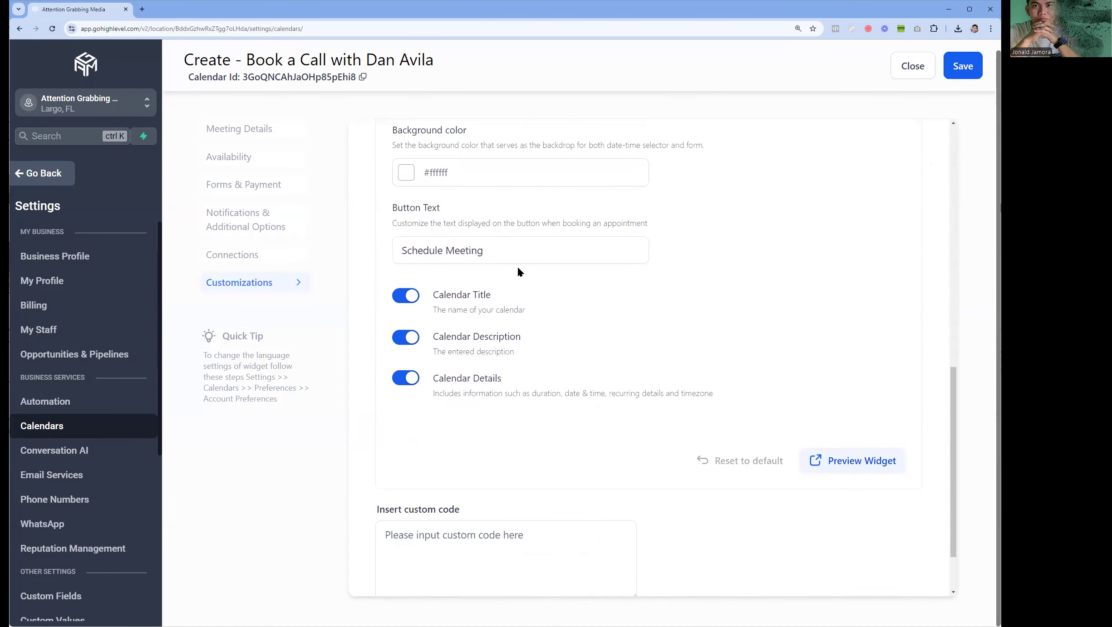
{"action": "scroll", "coordinate": [520, 271], "scroll_direction": "down", "scroll_amount": 2}
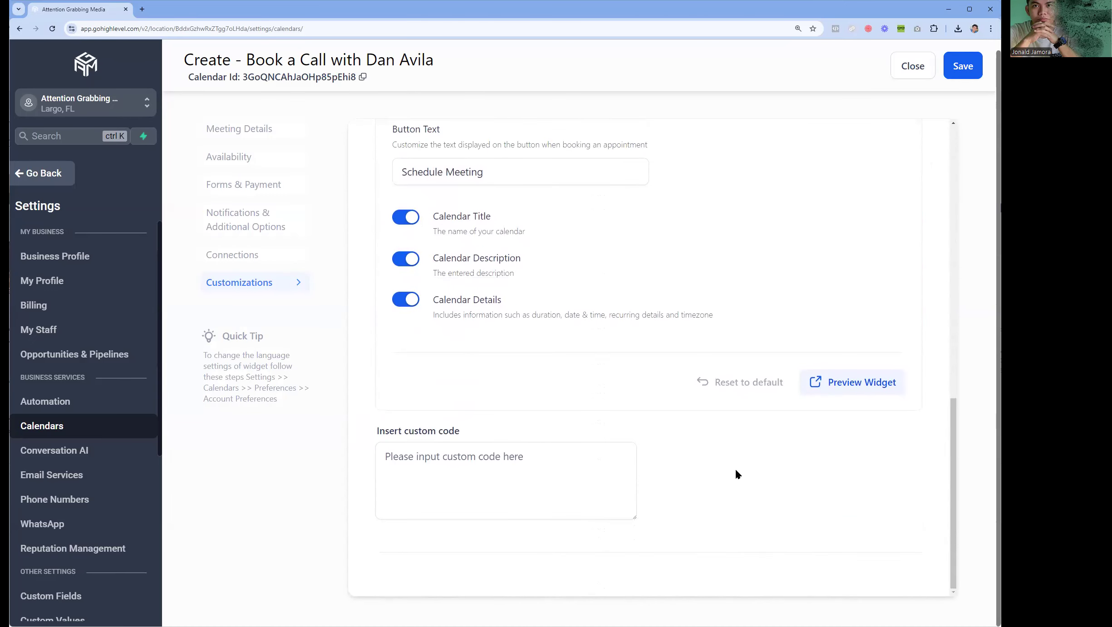
{"action": "left_click", "coordinate": [845, 384]}
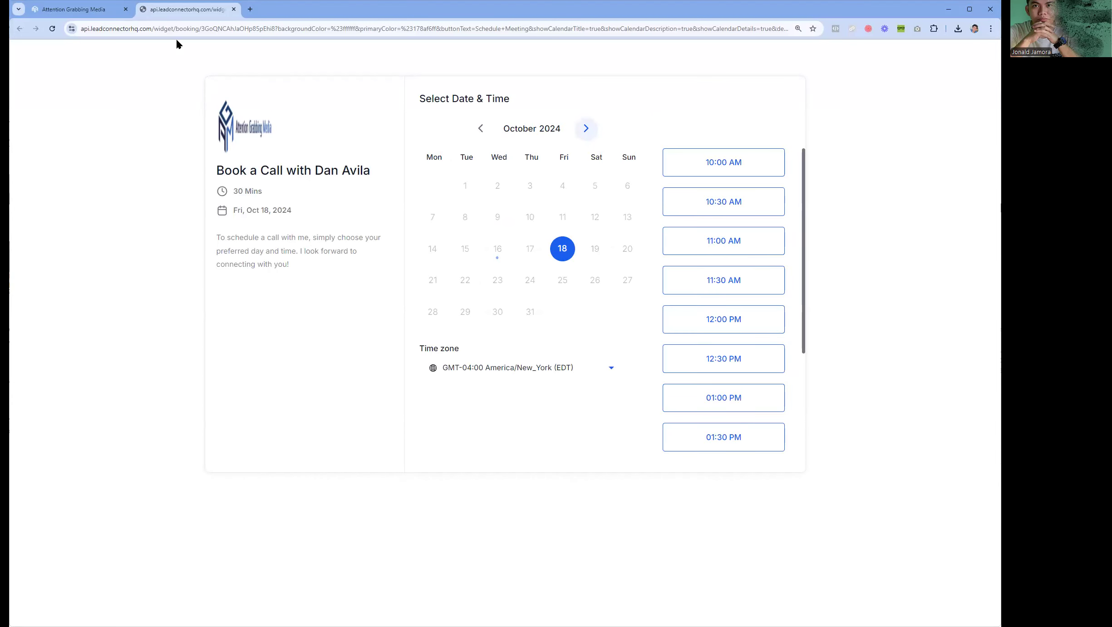
{"action": "left_click", "coordinate": [234, 9]}
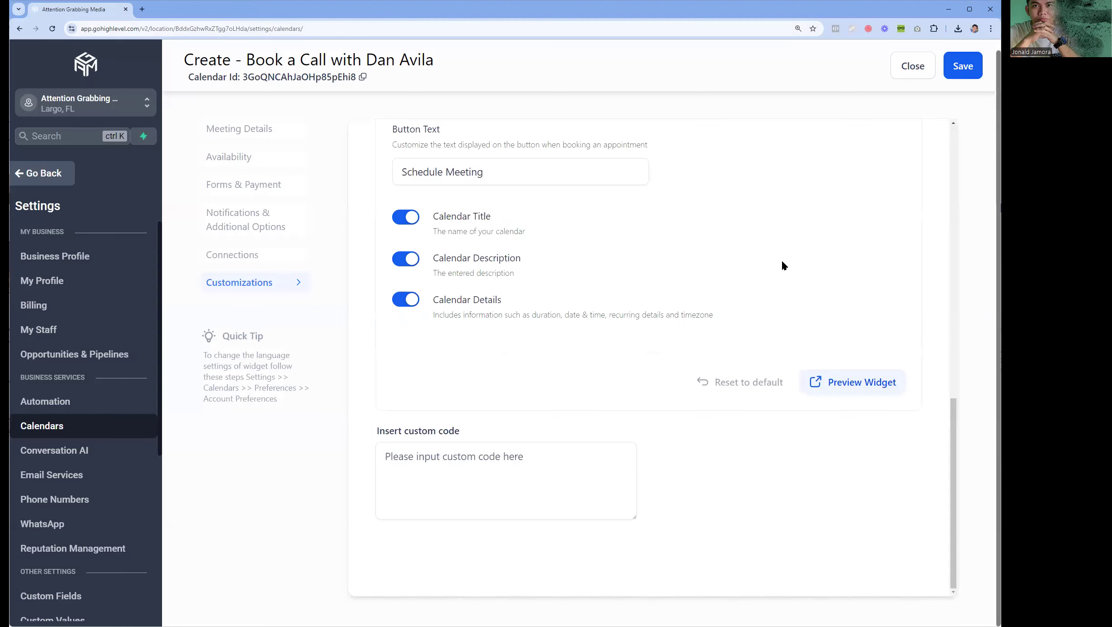
- In Meeting Details, replace the logo with the square AGM monogram from Downloads and save
{"action": "left_click", "coordinate": [265, 132]}
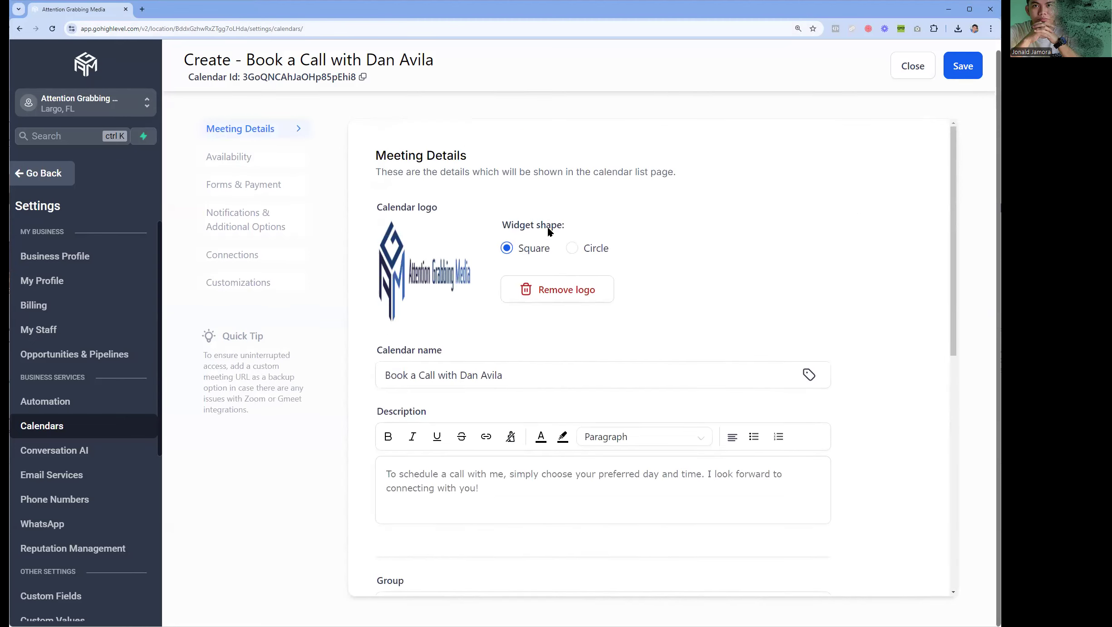
{"action": "left_click", "coordinate": [550, 290]}
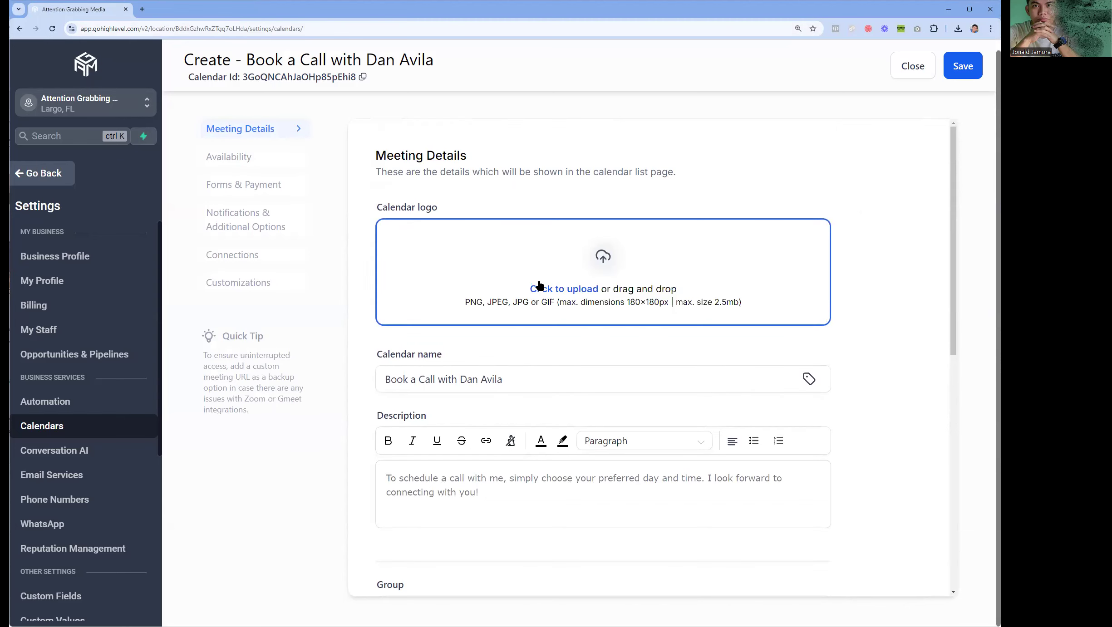
{"action": "left_click", "coordinate": [550, 283]}
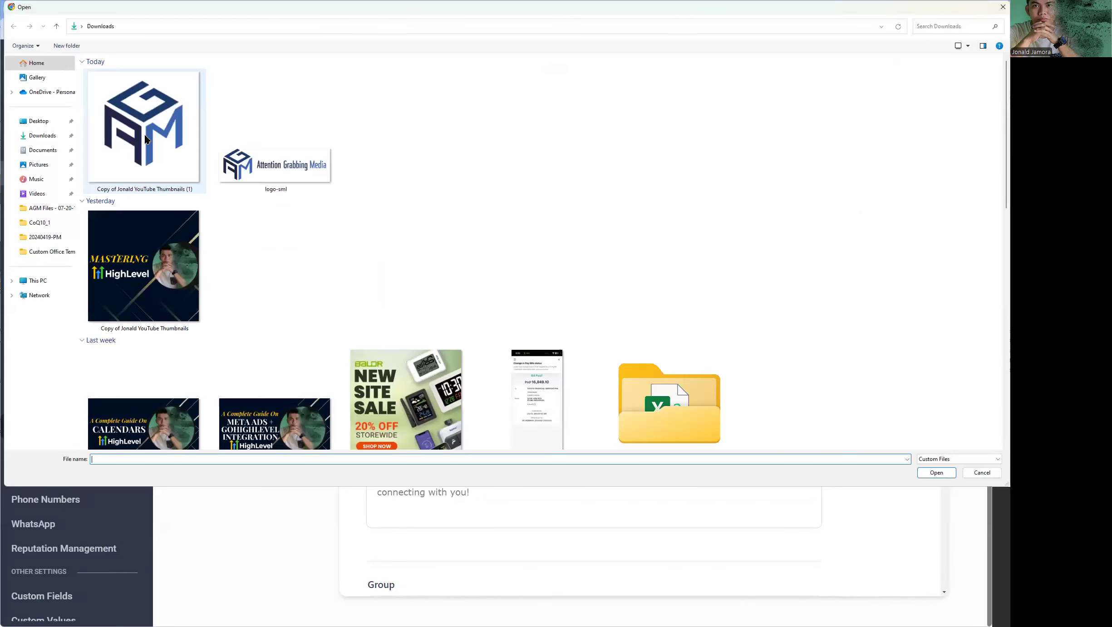
{"action": "double_click", "coordinate": [146, 138]}
{"action": "left_click", "coordinate": [954, 70]}
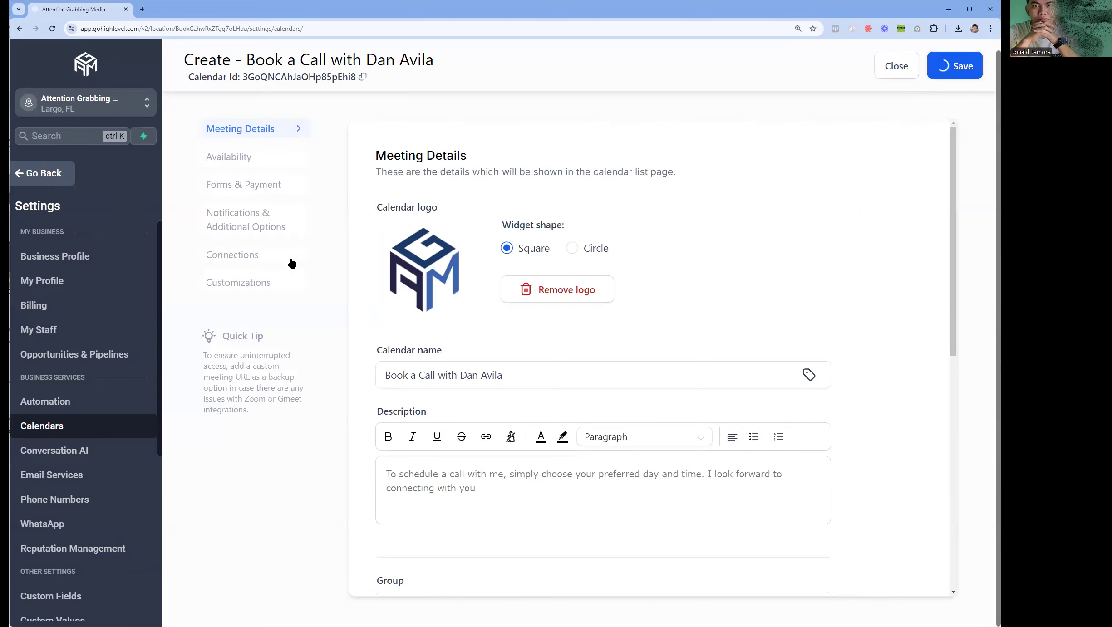
- Save the calendar again and return to the calendar list
{"action": "left_click", "coordinate": [246, 283]}
{"action": "left_click", "coordinate": [963, 65]}
{"action": "scroll", "coordinate": [906, 135], "scroll_direction": "down", "scroll_amount": 12}
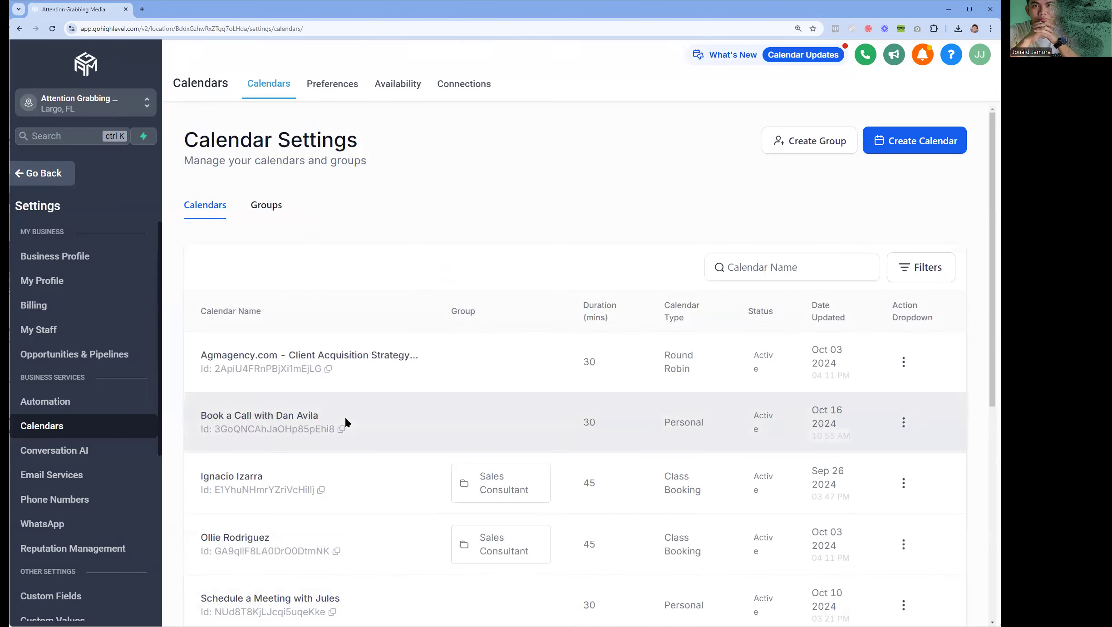
- Copy the personal calendar's Permanent Link from its Share options
{"action": "left_click", "coordinate": [901, 425]}
{"action": "left_click", "coordinate": [881, 324]}
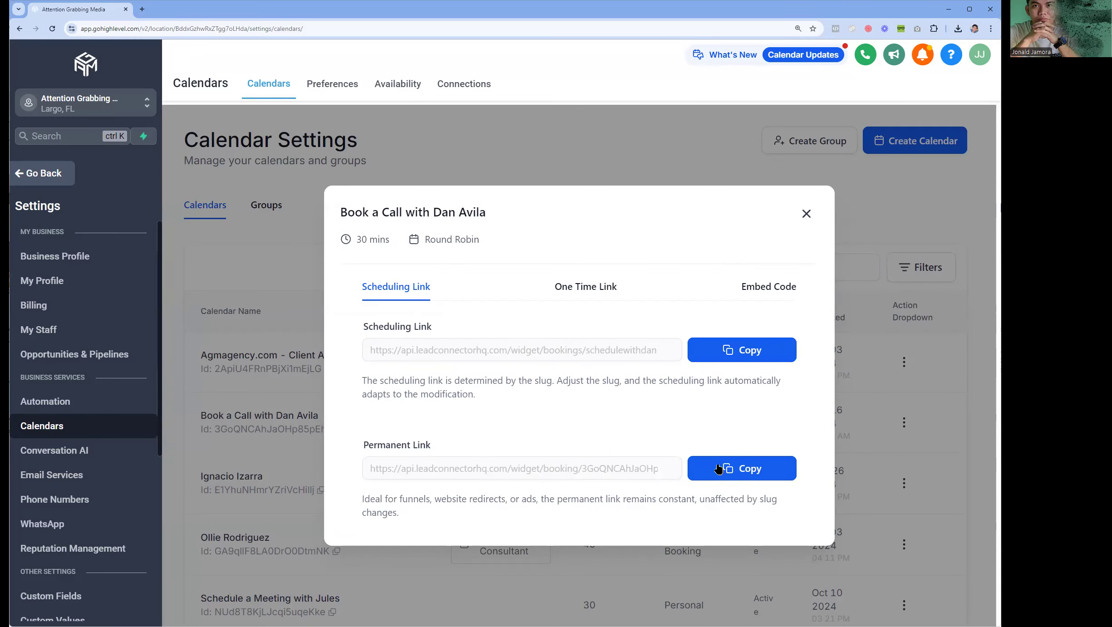
{"action": "left_click", "coordinate": [761, 470]}
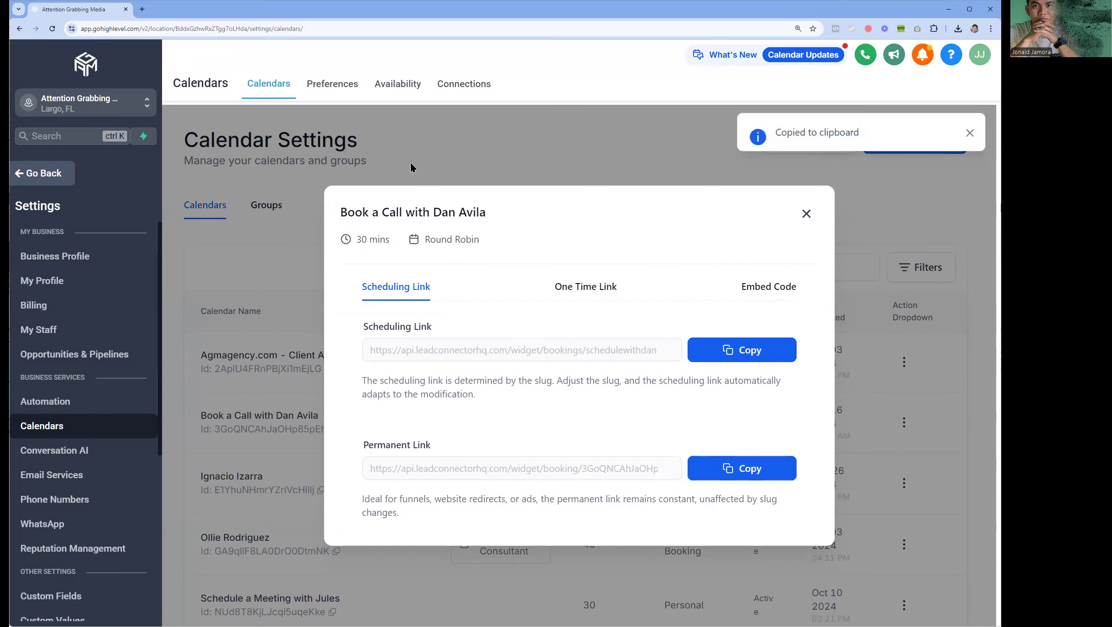
- Load the permanent booking page in a new tab, check time zones and page text, then return
{"action": "left_click", "coordinate": [142, 9]}
{"action": "key", "text": "ctrl+v"}
{"action": "key", "text": "Return"}
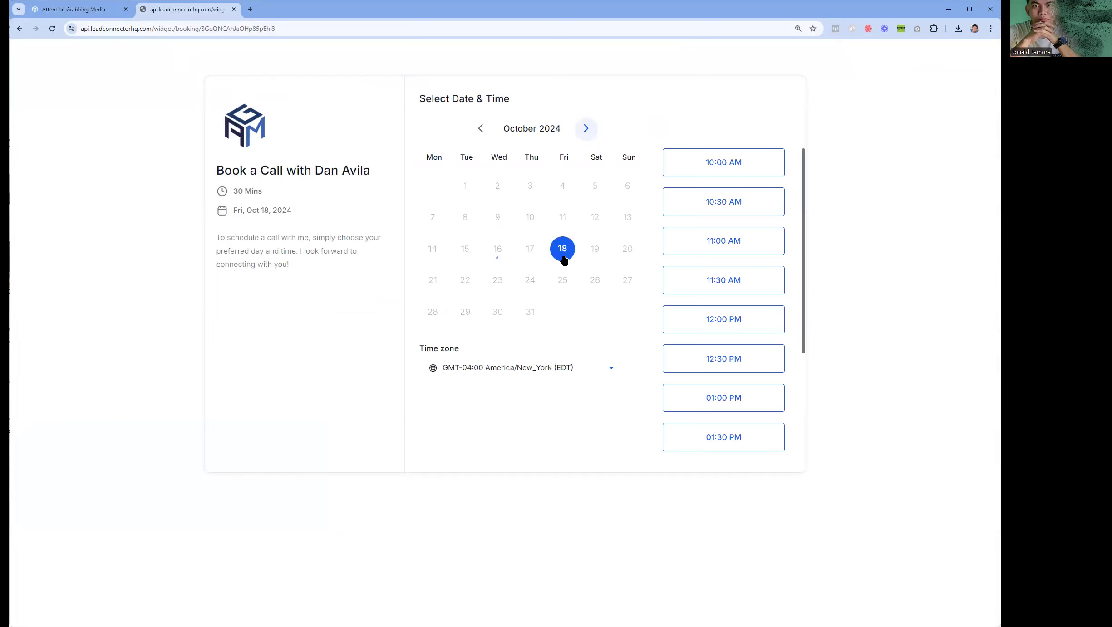
{"action": "left_click", "coordinate": [612, 369]}
{"action": "left_click", "coordinate": [628, 409]}
{"action": "scroll", "coordinate": [699, 229], "scroll_direction": "down", "scroll_amount": 3}
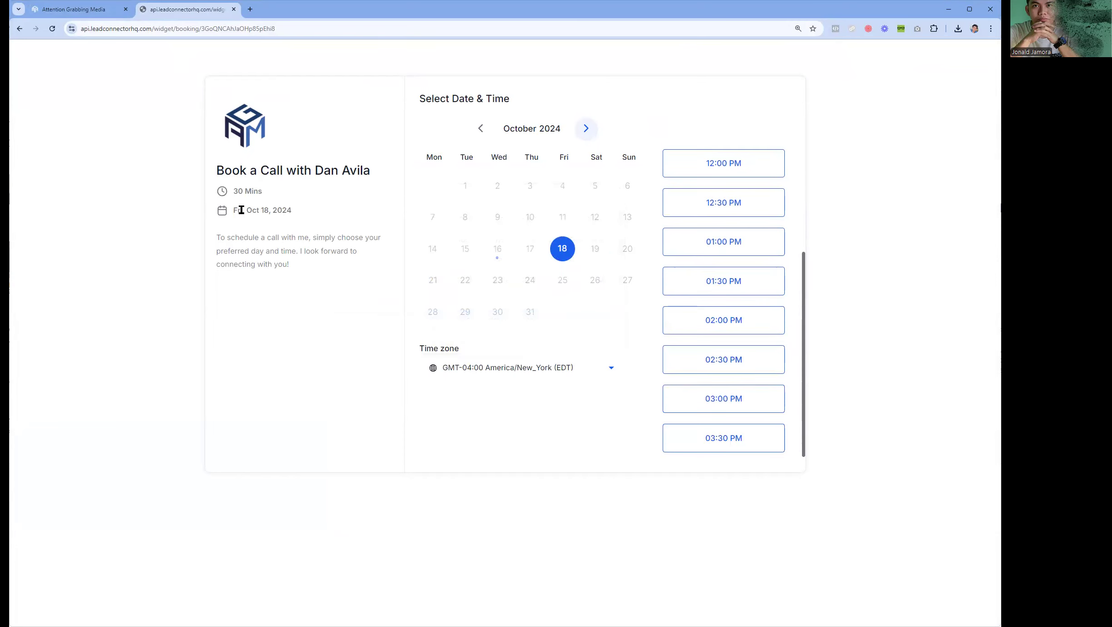
{"action": "triple_click", "coordinate": [232, 174]}
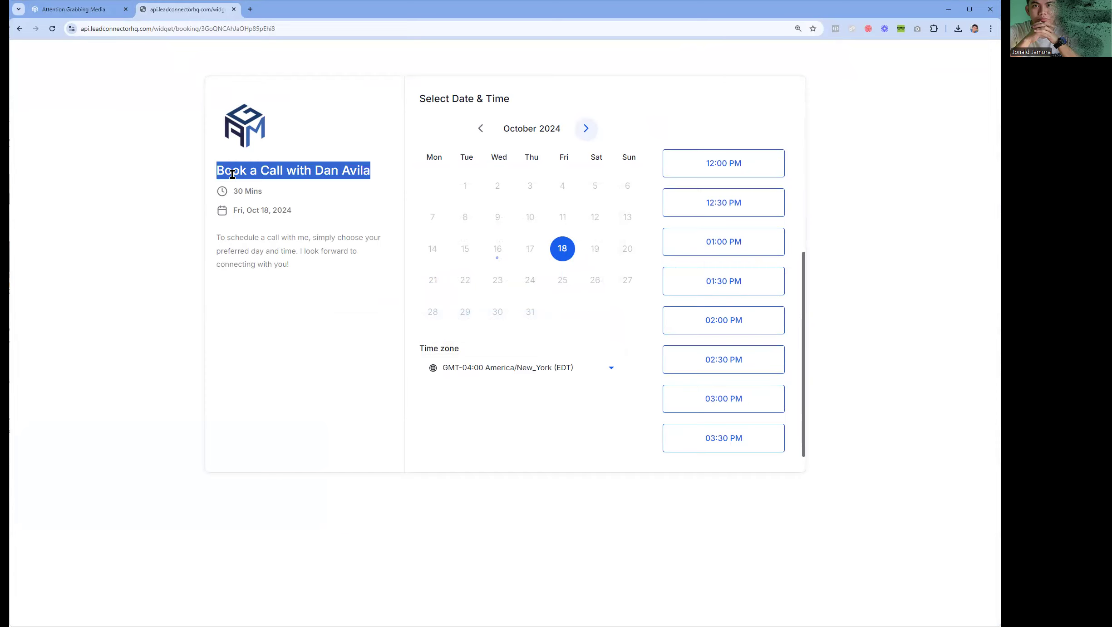
{"action": "triple_click", "coordinate": [240, 232]}
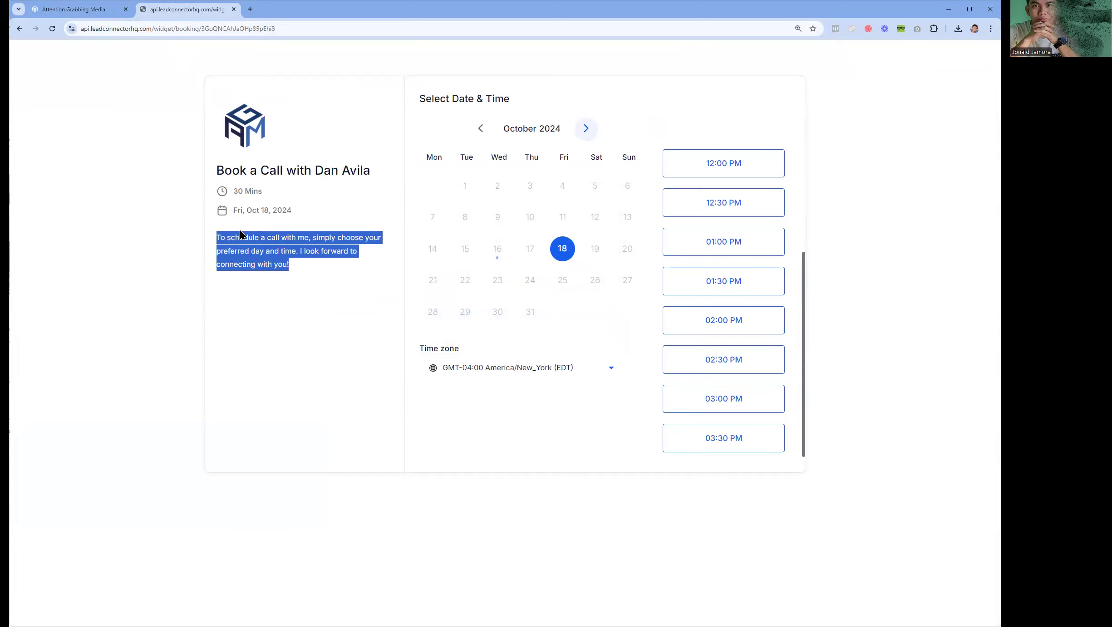
{"action": "left_click", "coordinate": [278, 276]}
{"action": "left_click", "coordinate": [92, 12]}
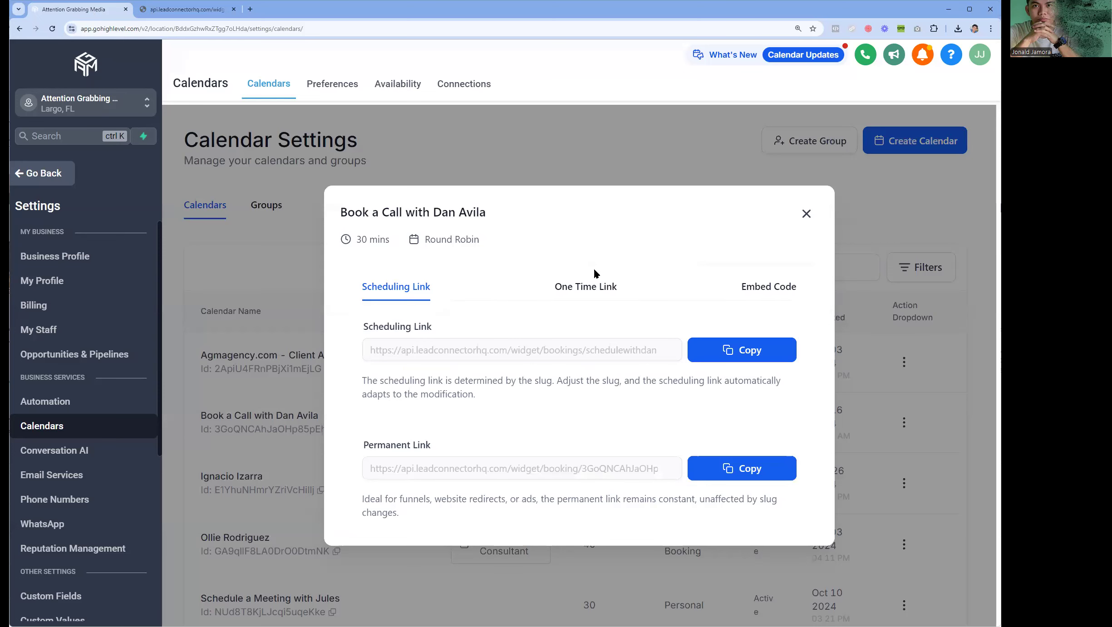
- Review the calendar's Embed Code and One Time Link, then show the Scheduling Link
{"action": "left_click", "coordinate": [772, 291]}
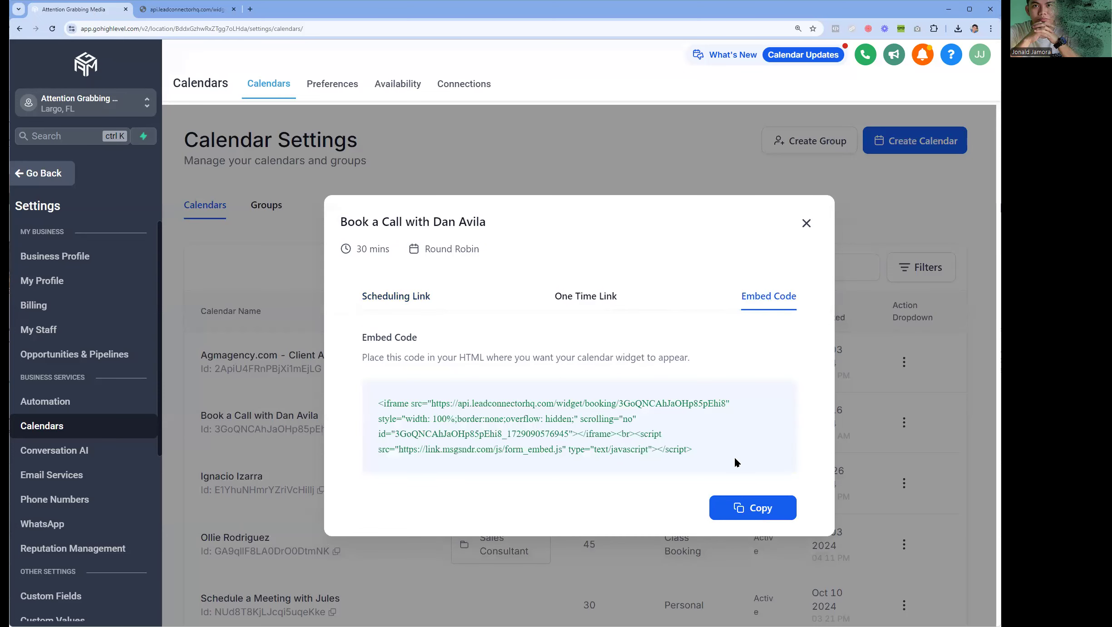
{"action": "left_click_drag", "start_coordinate": [733, 456], "coordinate": [422, 390]}
{"action": "left_click", "coordinate": [606, 296]}
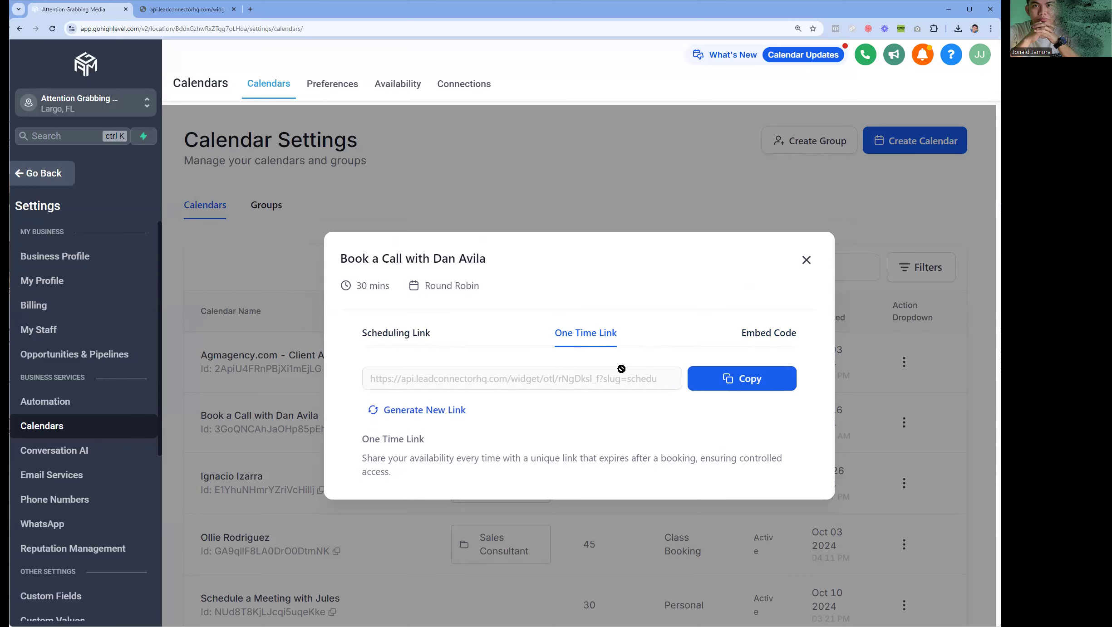
{"action": "left_click", "coordinate": [409, 333]}
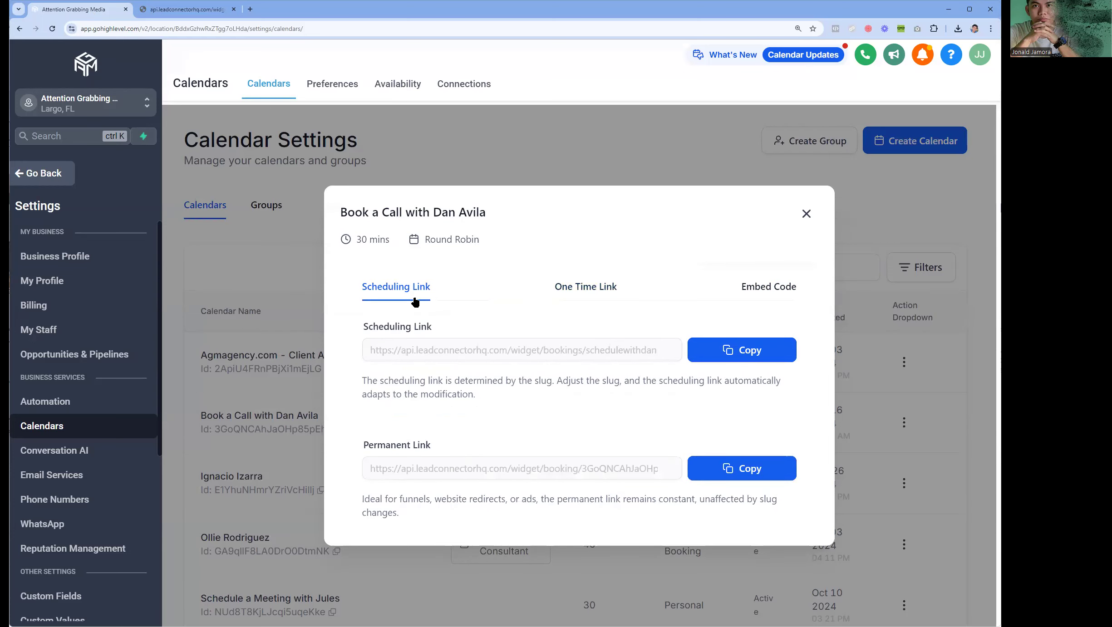
- Copy the Permanent Link and close the share-links dialog
{"action": "left_click", "coordinate": [733, 478]}
{"action": "left_click", "coordinate": [807, 213]}
{"action": "scroll", "coordinate": [678, 223], "scroll_direction": "down", "scroll_amount": 1}
{"action": "scroll", "coordinate": [679, 223], "scroll_direction": "down", "scroll_amount": 5}
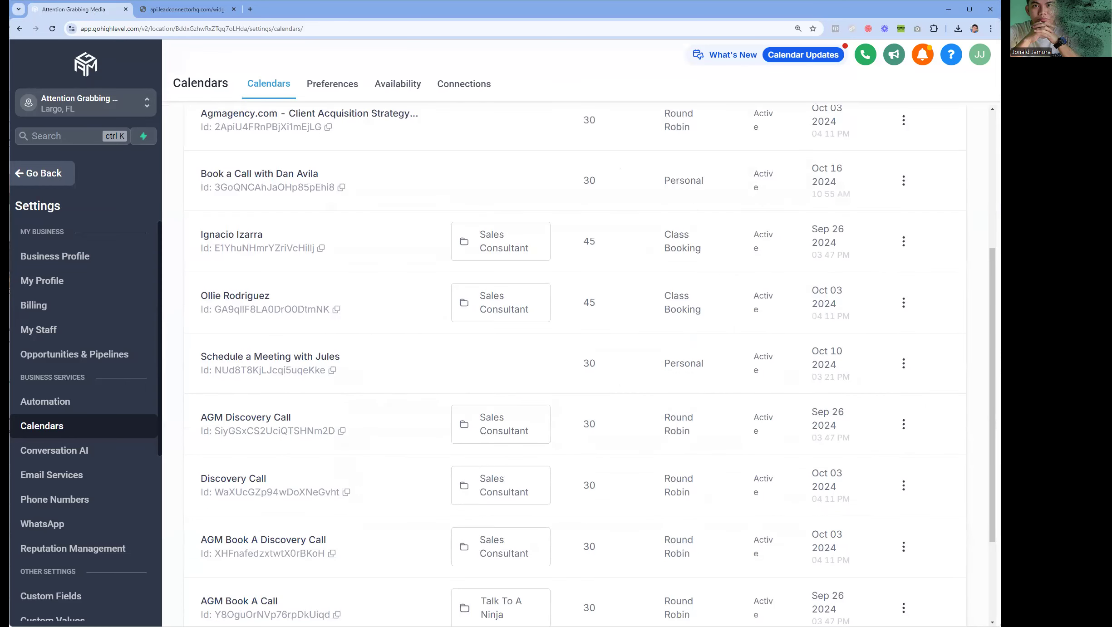